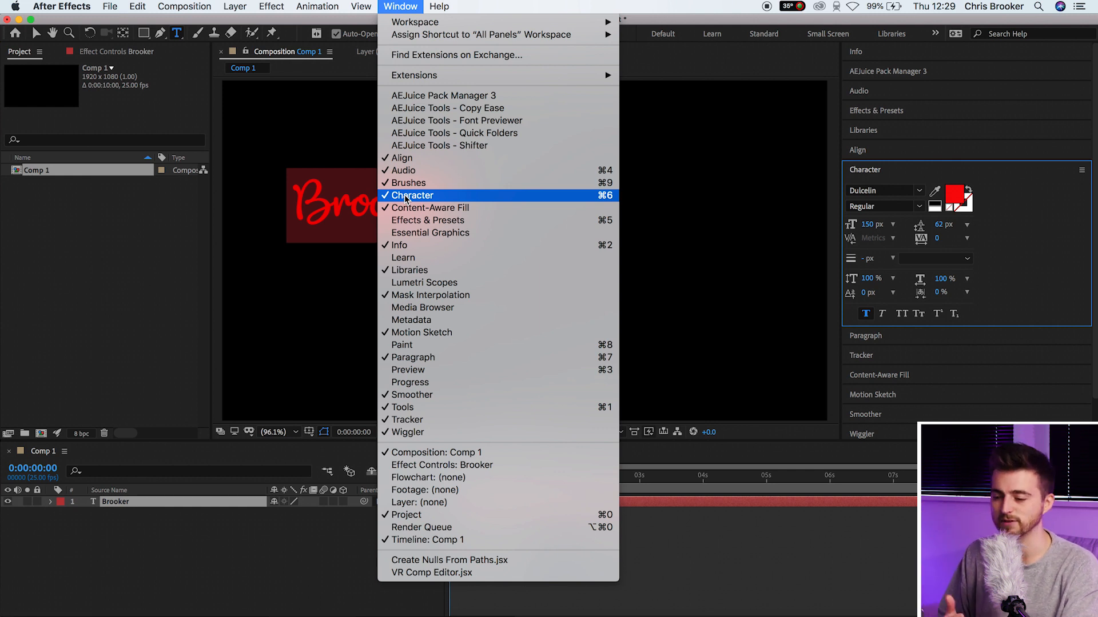
Change the title text's font to Avenir Light.
click(410, 4)
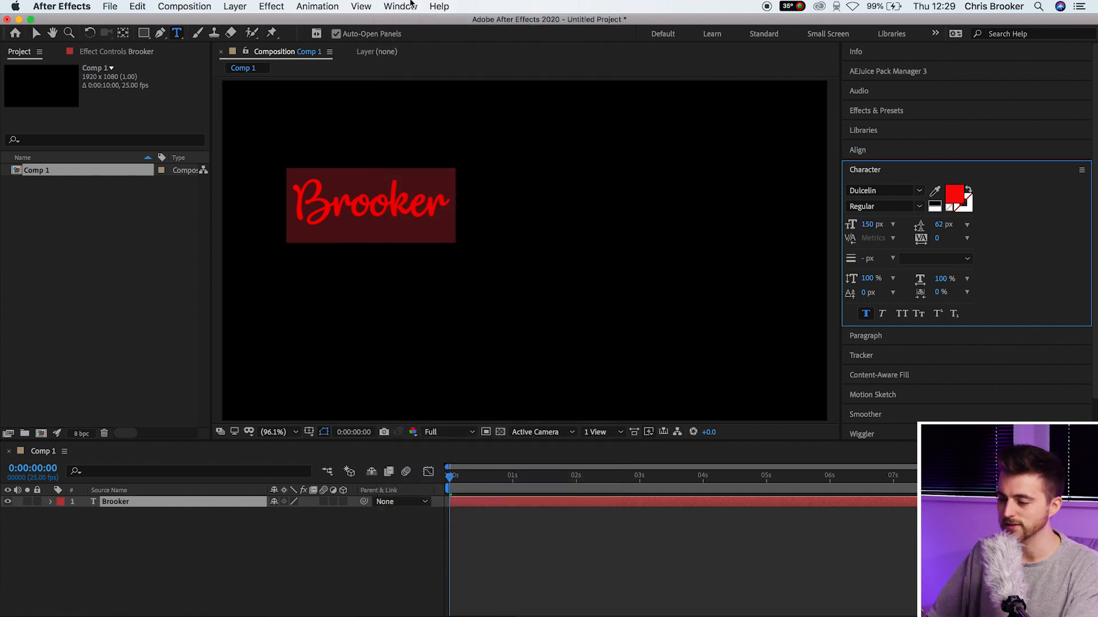
click(886, 193)
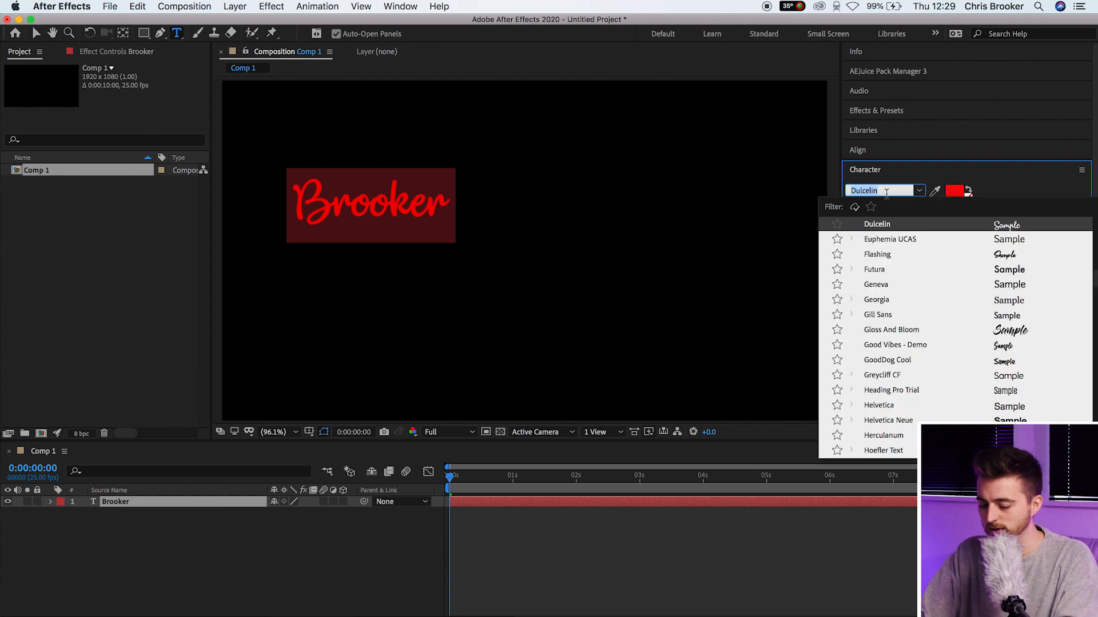
text(aven)
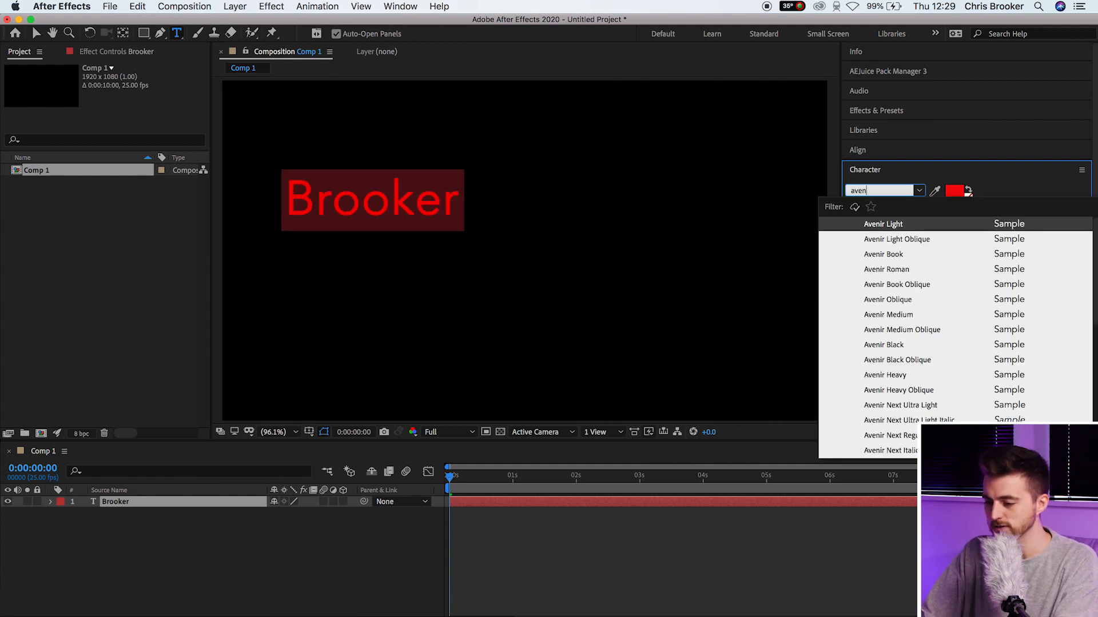
key(Return)
Format the title text with a white fill, 210 px size and the Heavy weight.
click(953, 199)
drag(157, 151, 10, 101)
click(297, 102)
drag(867, 224, 897, 292)
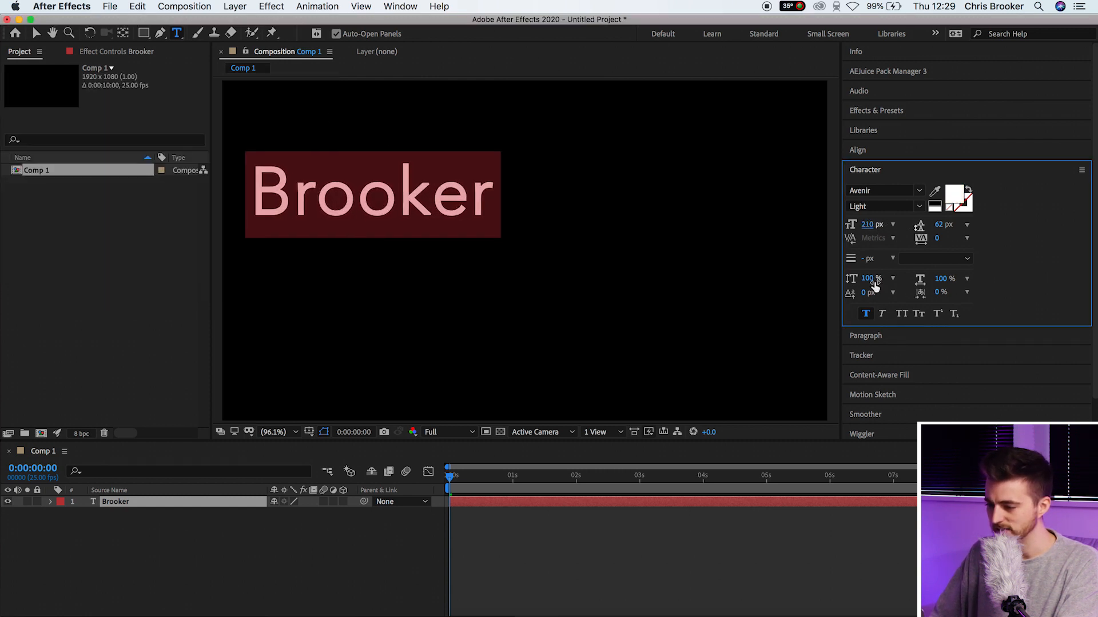
click(918, 207)
click(874, 367)
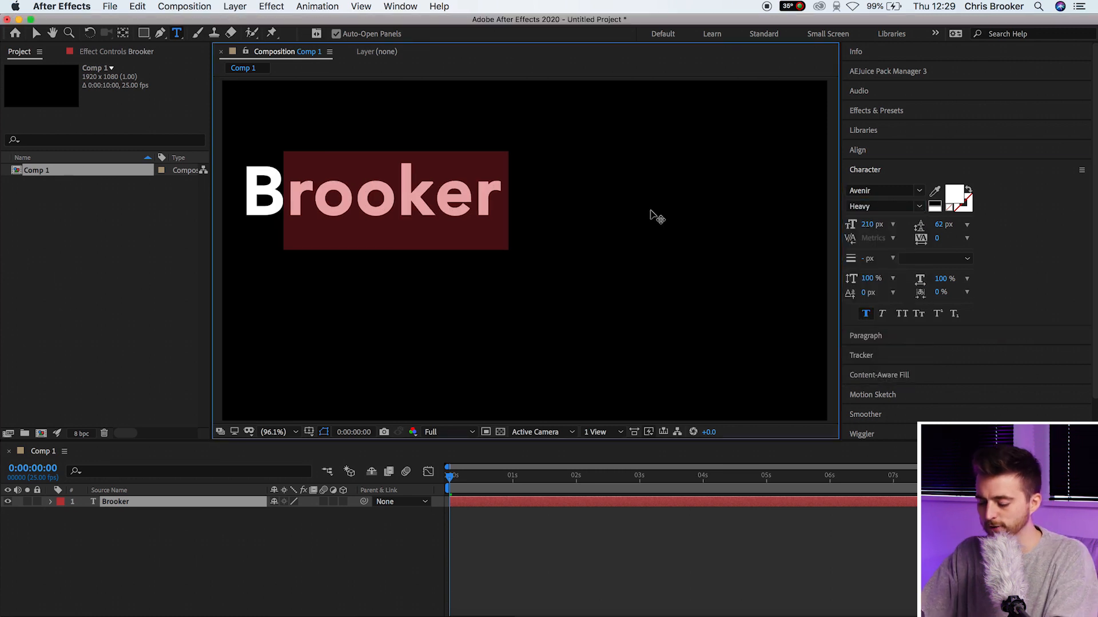
Retype the letters after the title's initial in capitals so the whole word is uppercase.
text(ROOKE)
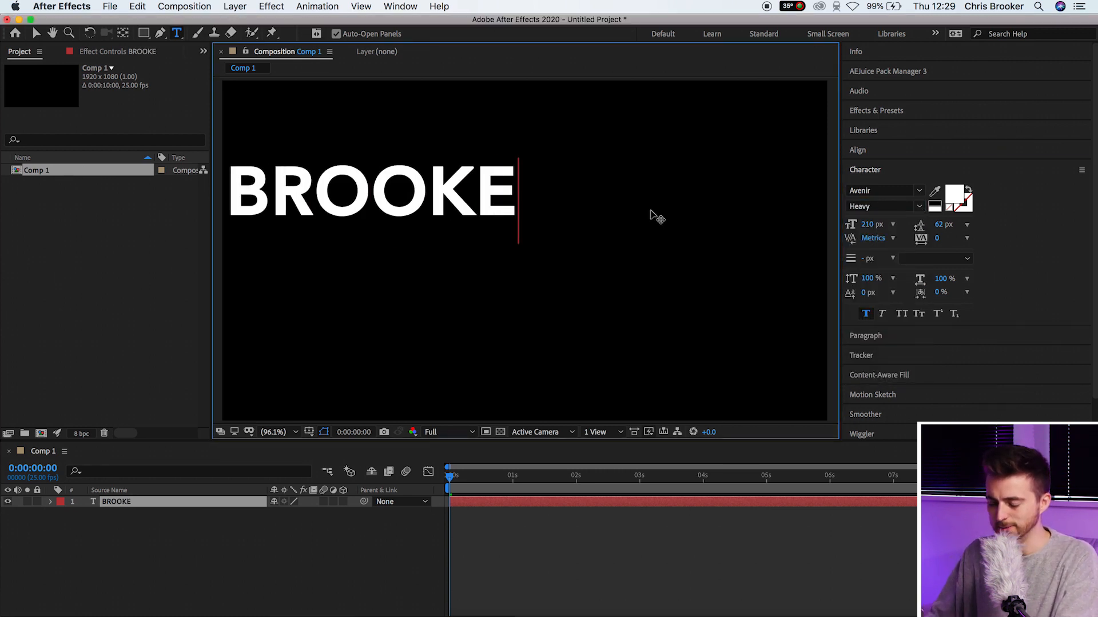
text(R)
click(35, 33)
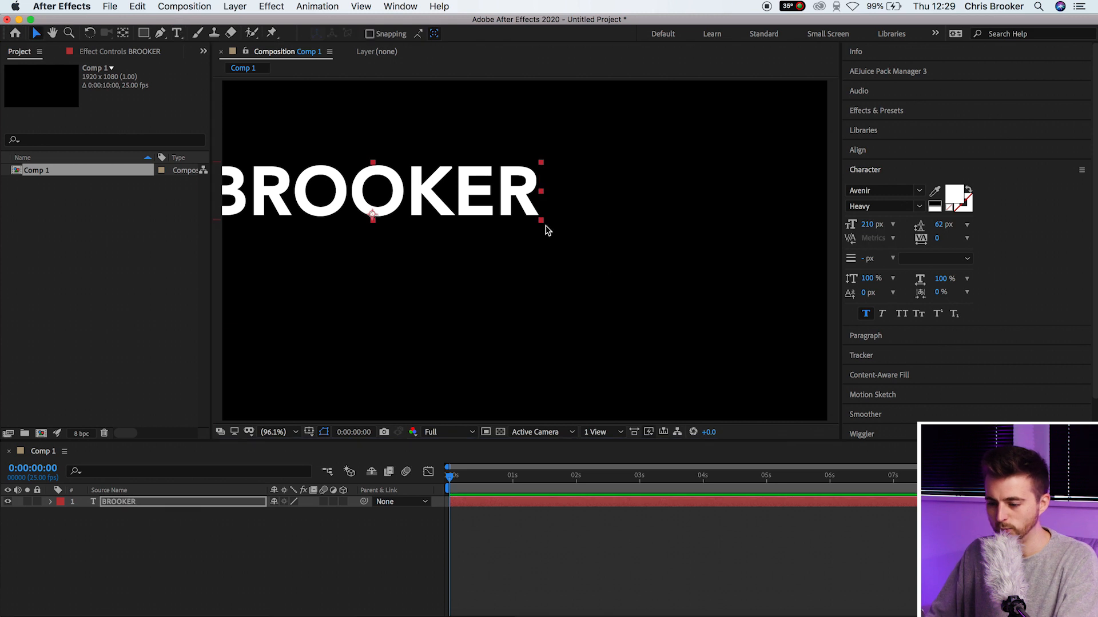
Centre the title in the composition using the proportional grid as a guide, and hide the grid.
click(323, 432)
click(343, 454)
drag(306, 191, 462, 245)
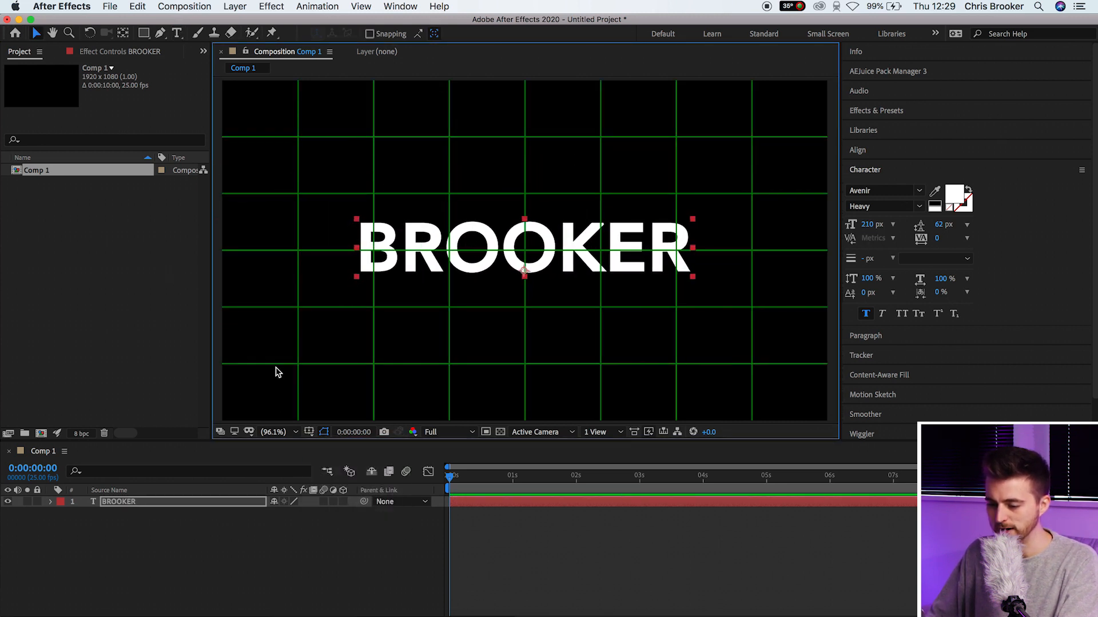
click(312, 432)
click(343, 455)
click(561, 544)
click(564, 479)
drag(640, 482, 243, 371)
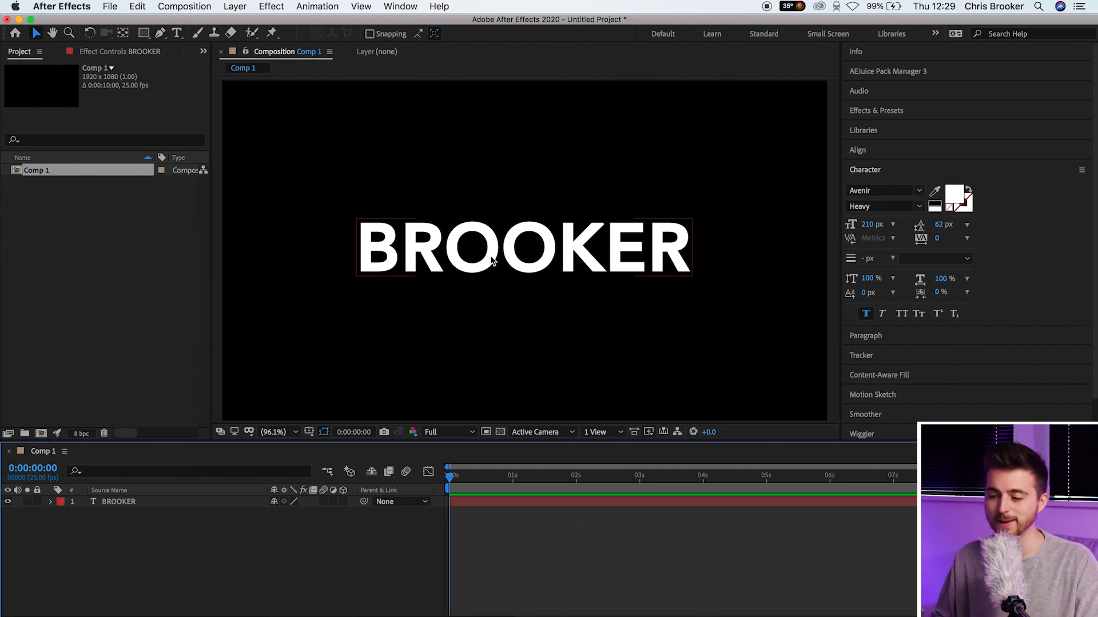
Duplicate the title layer and mask the copy's left part with a rectangle ending just left of the vertical centre line.
click(134, 503)
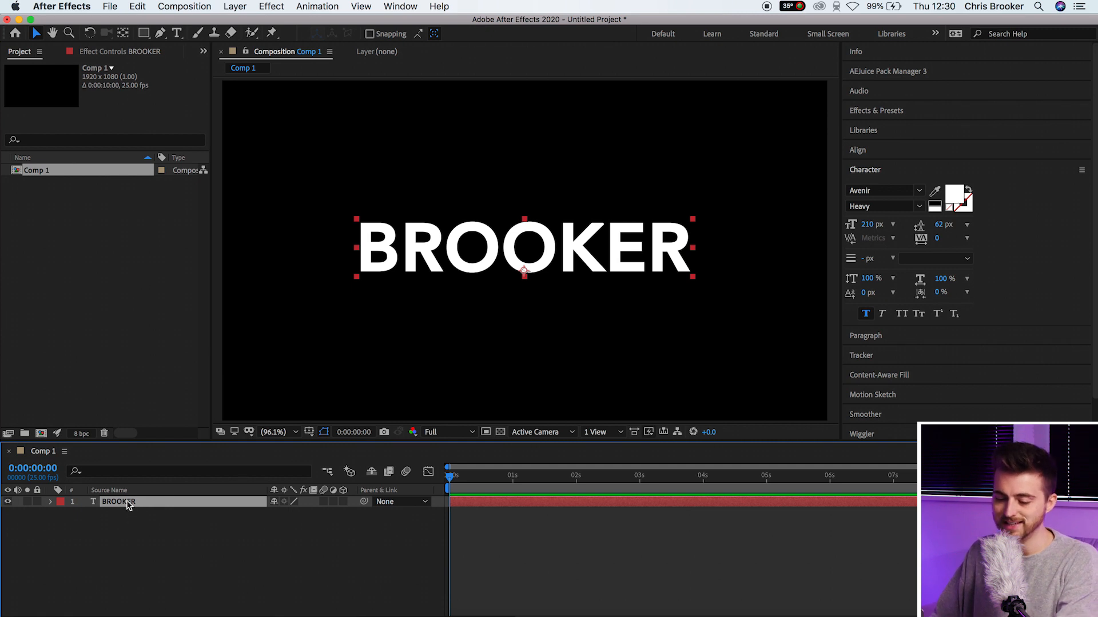
key(super+d)
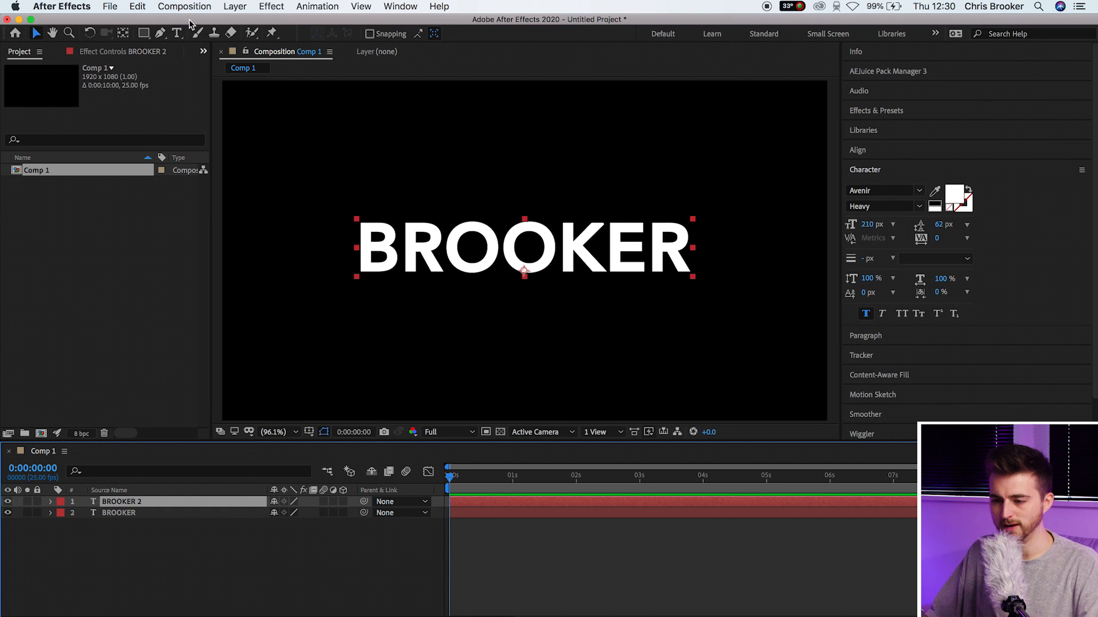
click(143, 34)
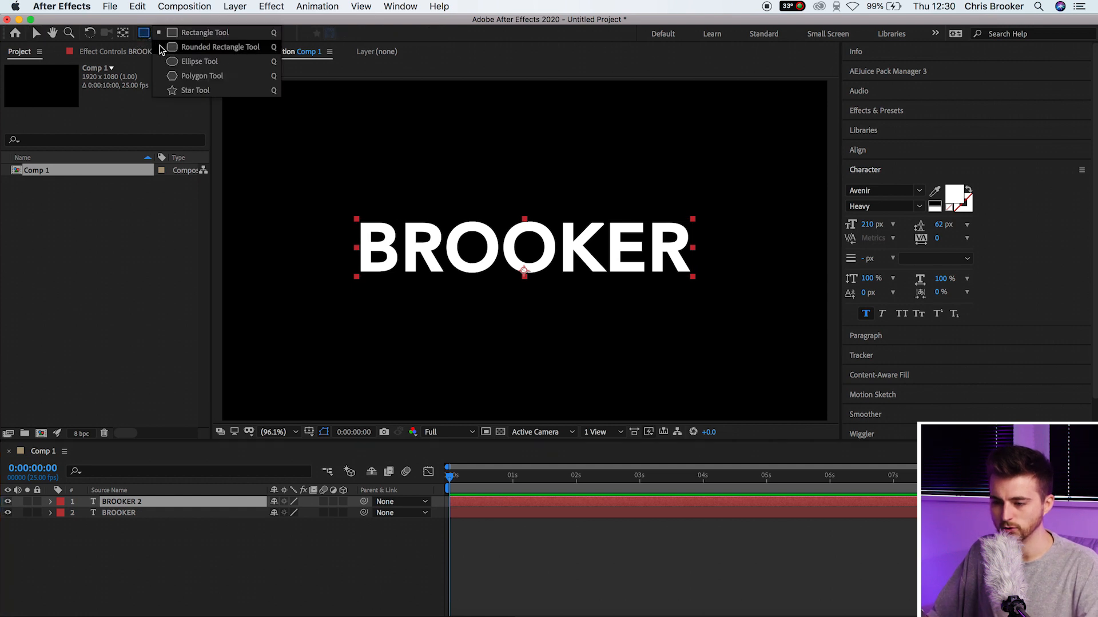
click(175, 34)
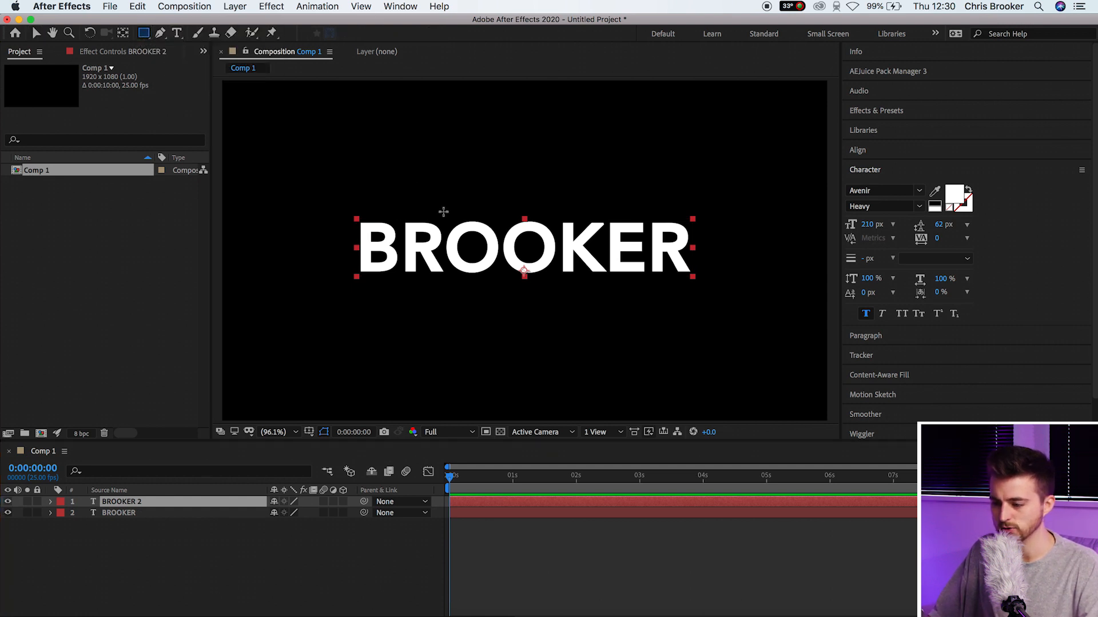
click(308, 432)
click(320, 495)
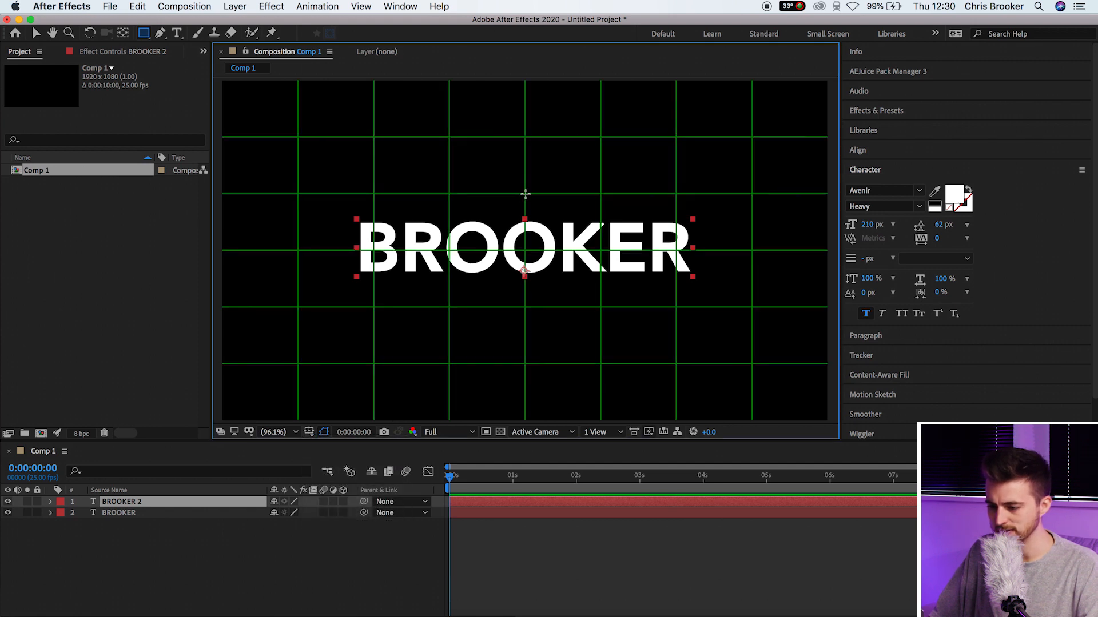
drag(525, 193, 350, 311)
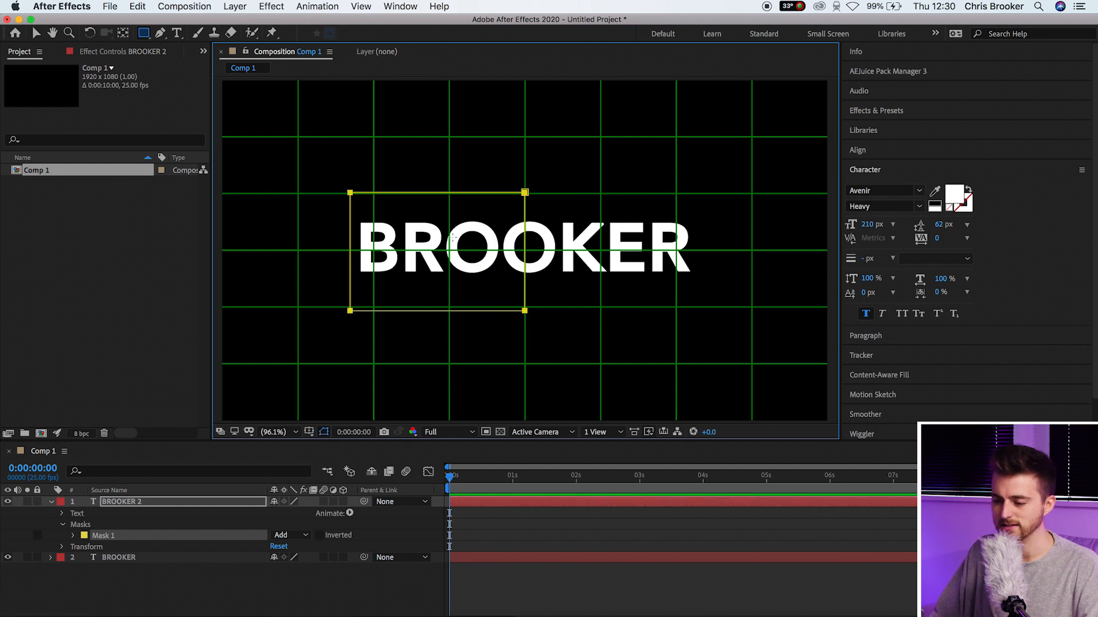
click(33, 34)
drag(579, 162, 516, 310)
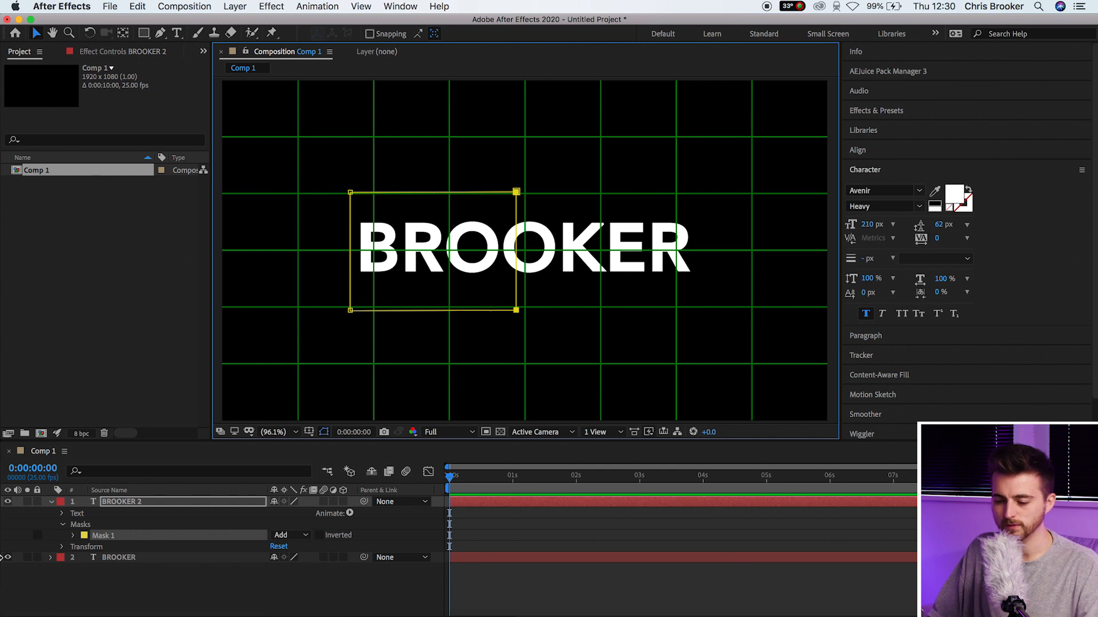
Mask the original title layer's right part with a rectangle starting just right of the centre line, and collapse both layers' properties.
click(117, 559)
click(144, 33)
drag(525, 191, 741, 303)
click(36, 33)
drag(553, 161, 539, 307)
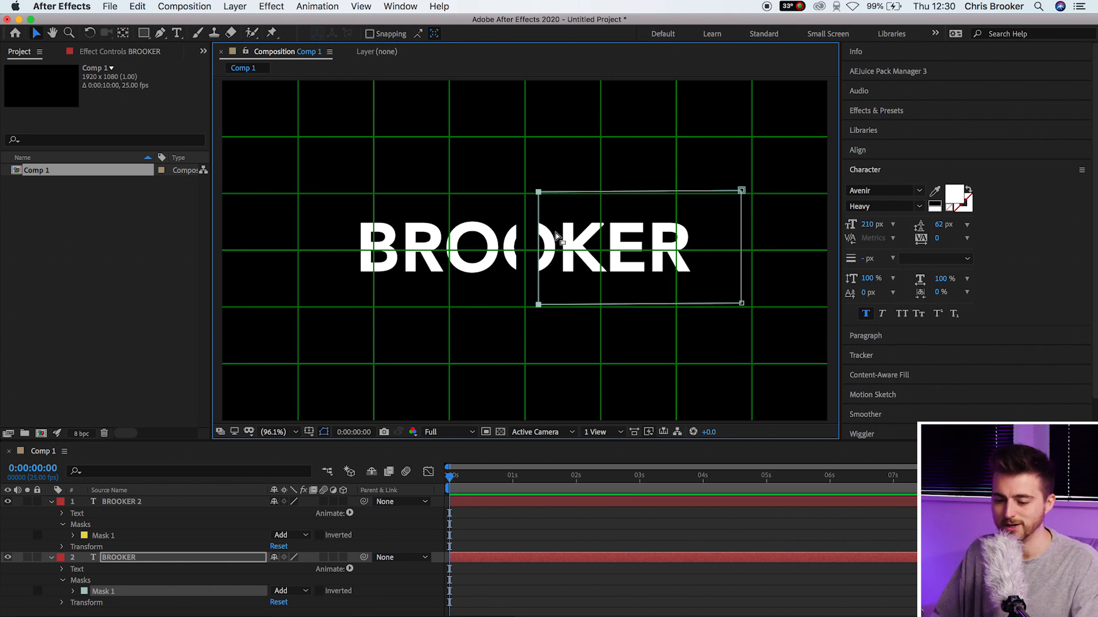
click(32, 526)
click(52, 502)
click(51, 513)
Duplicate the left-masked layer and move the copy's outer mask edge across to cover the gap in the middle O.
click(86, 502)
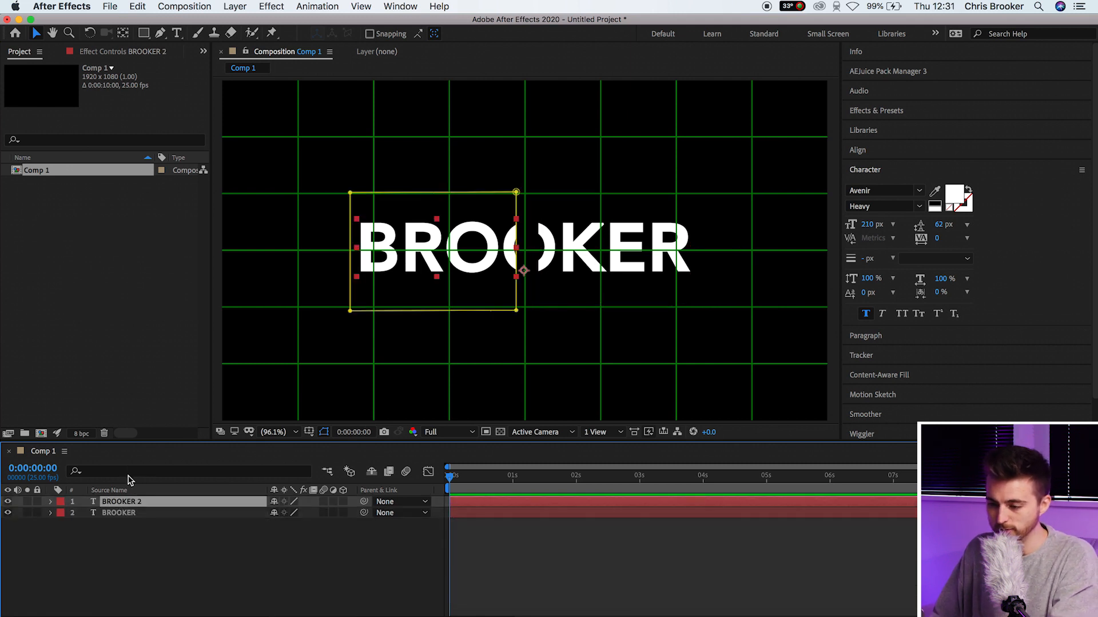
key(super+d)
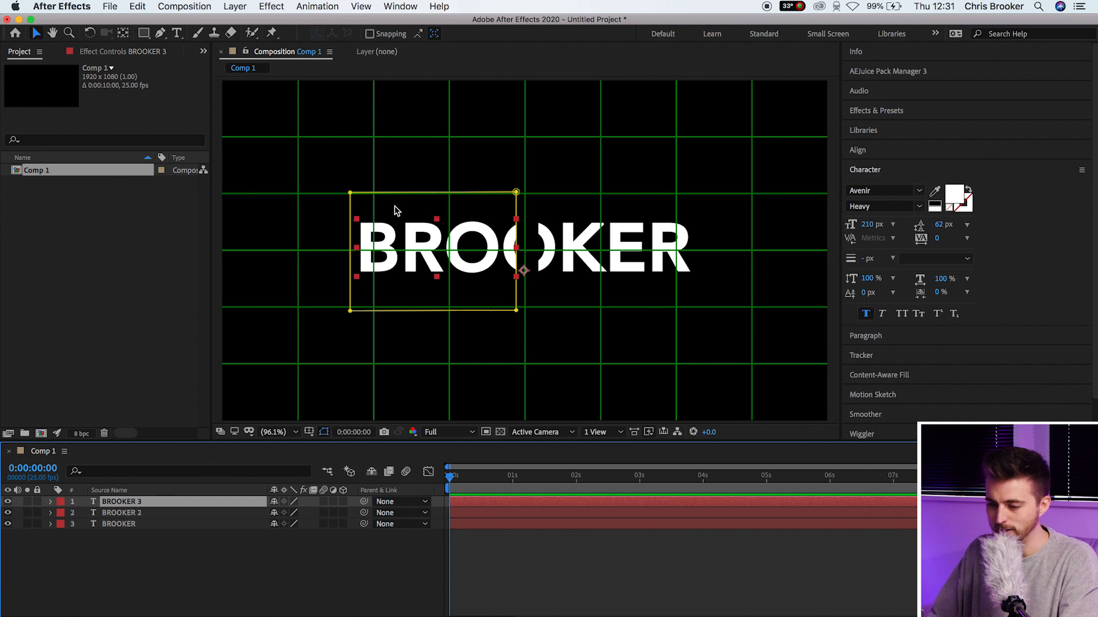
drag(323, 176, 388, 297)
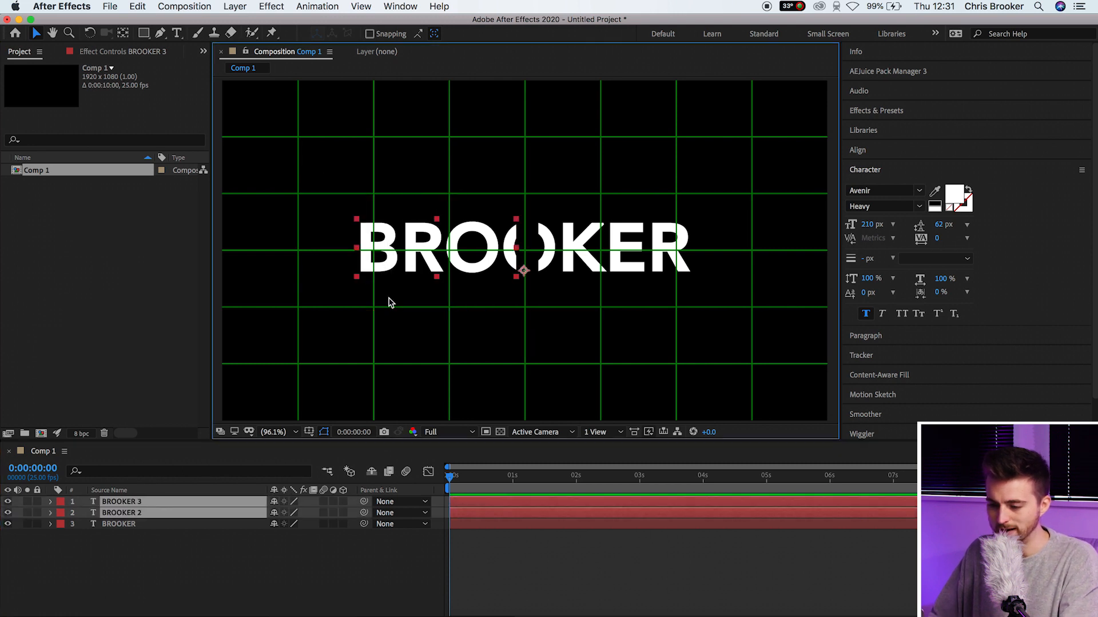
click(150, 535)
click(144, 503)
click(350, 193)
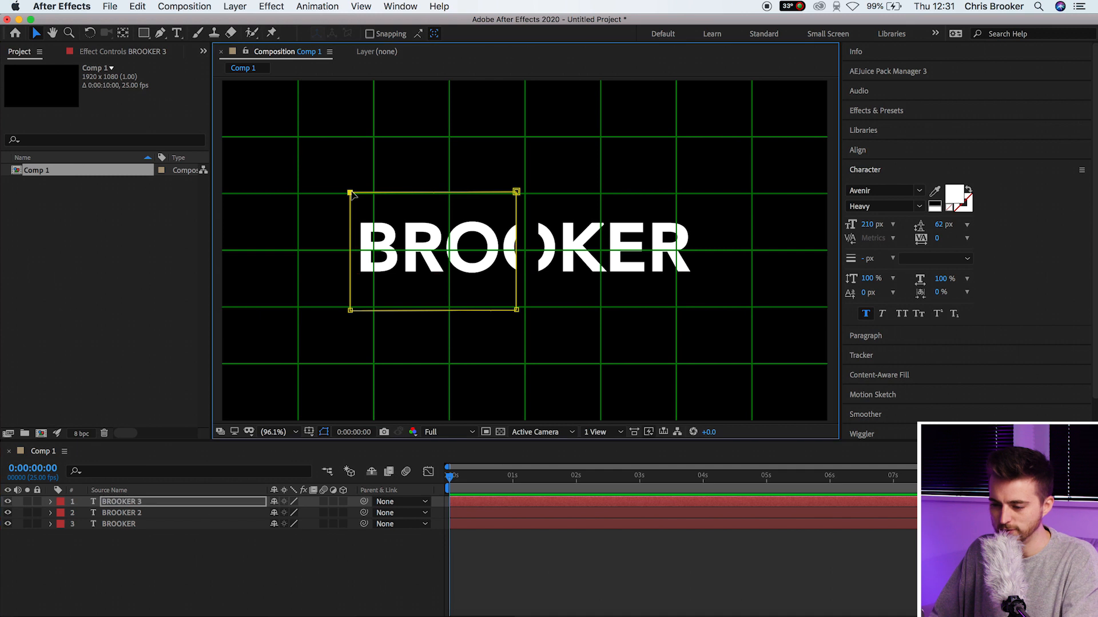
drag(350, 310, 534, 311)
Fine-tune the middle mask's right edge to meet the right-hand mask without a gap, and hide the grid.
scroll(535, 247, up, 1)
scroll(536, 246, up, 4)
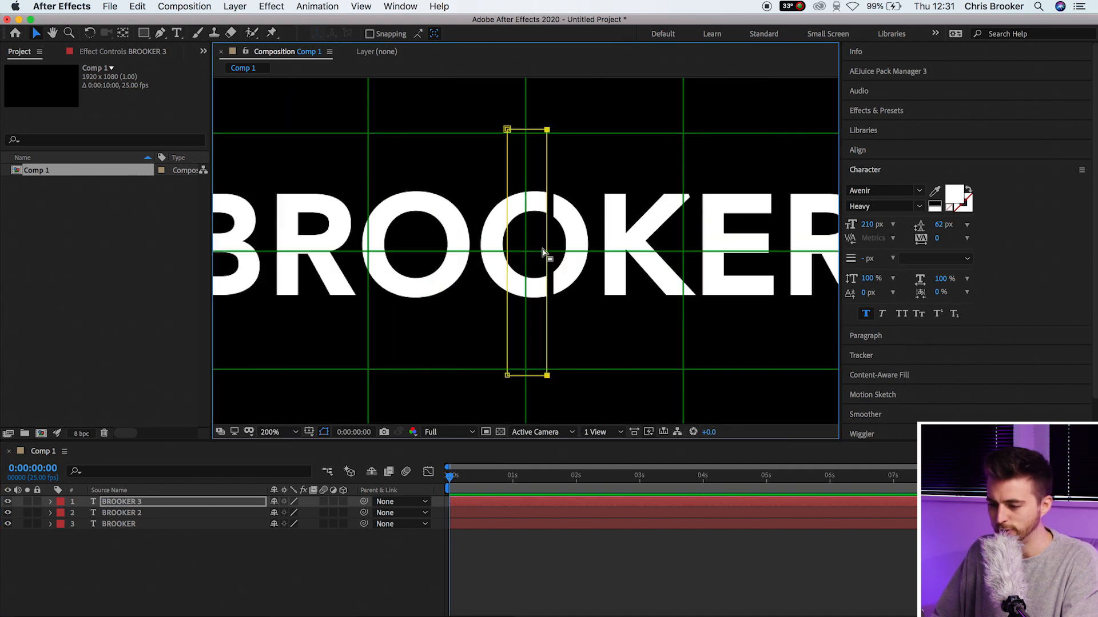
drag(460, 408, 472, 406)
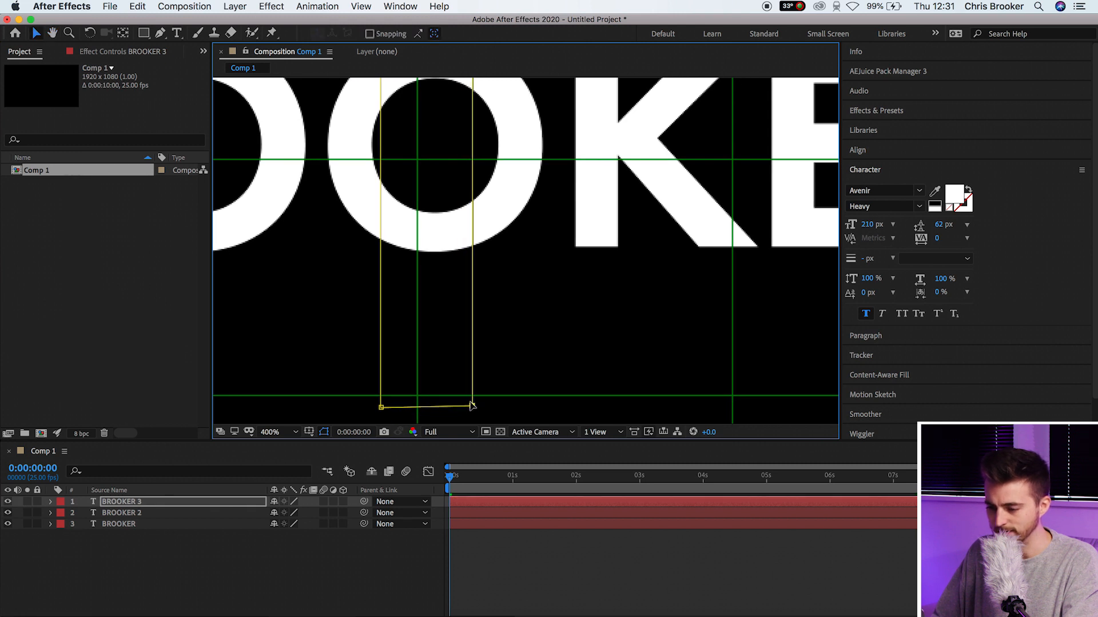
right_click(471, 405)
click(363, 578)
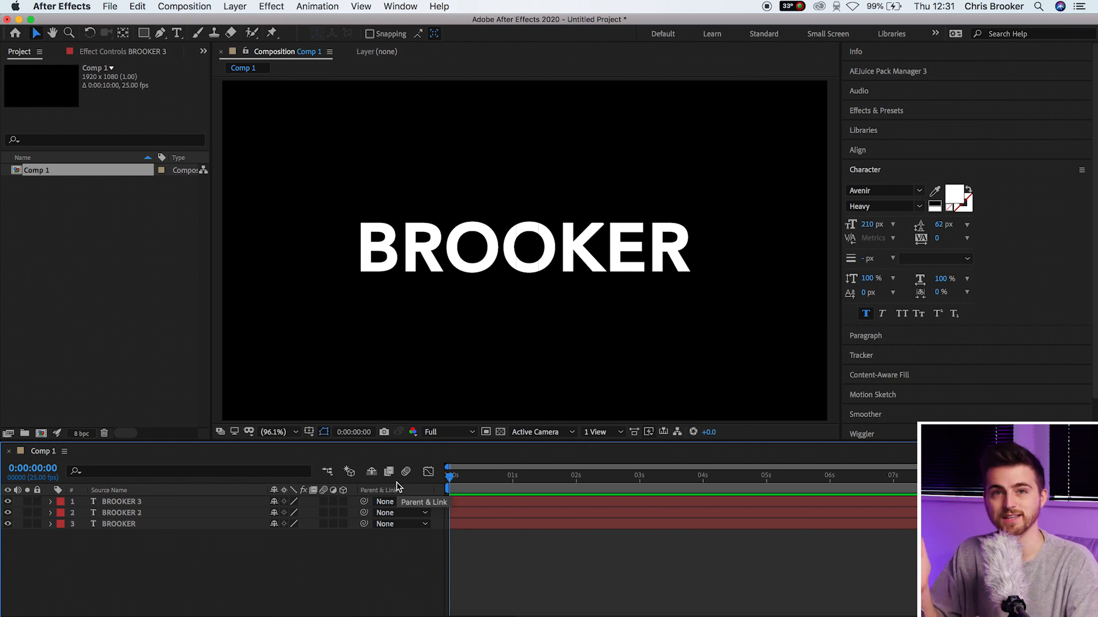
Rename the layer masked to the title's right part as Right.
key(super+t)
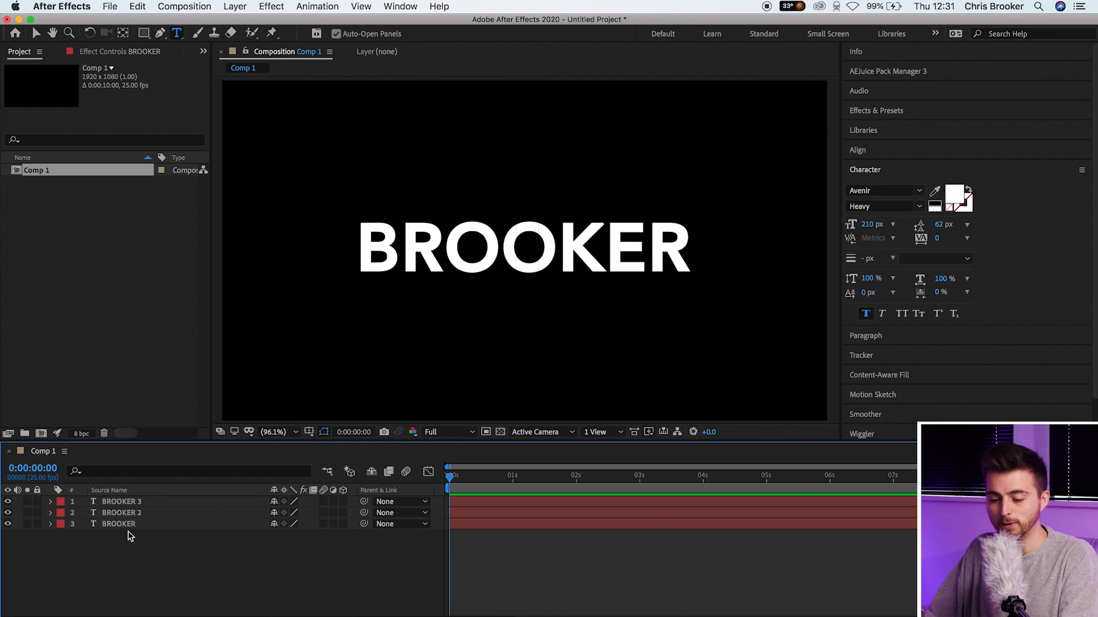
click(135, 525)
right_click(129, 523)
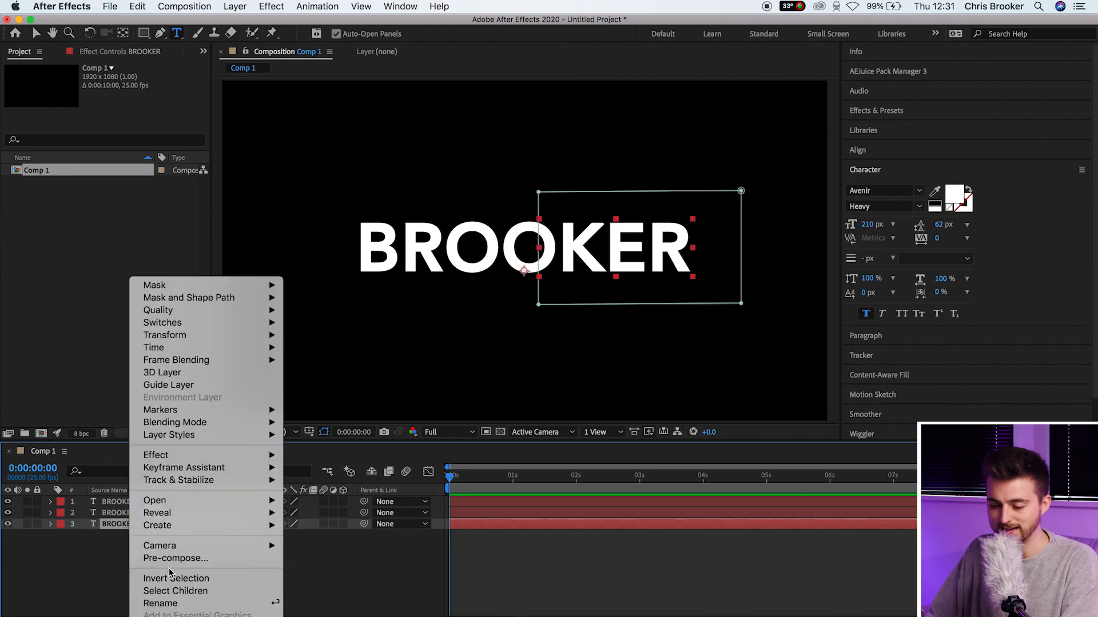
click(192, 601)
text(R)
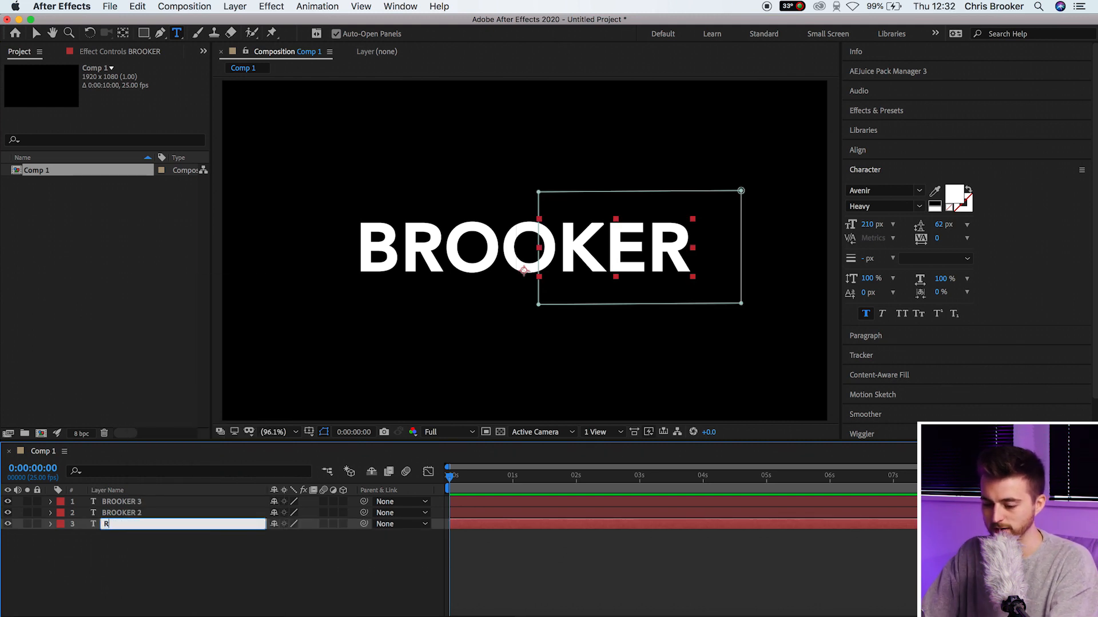
Rename the layer masked to the title's left part as Left.
click(133, 513)
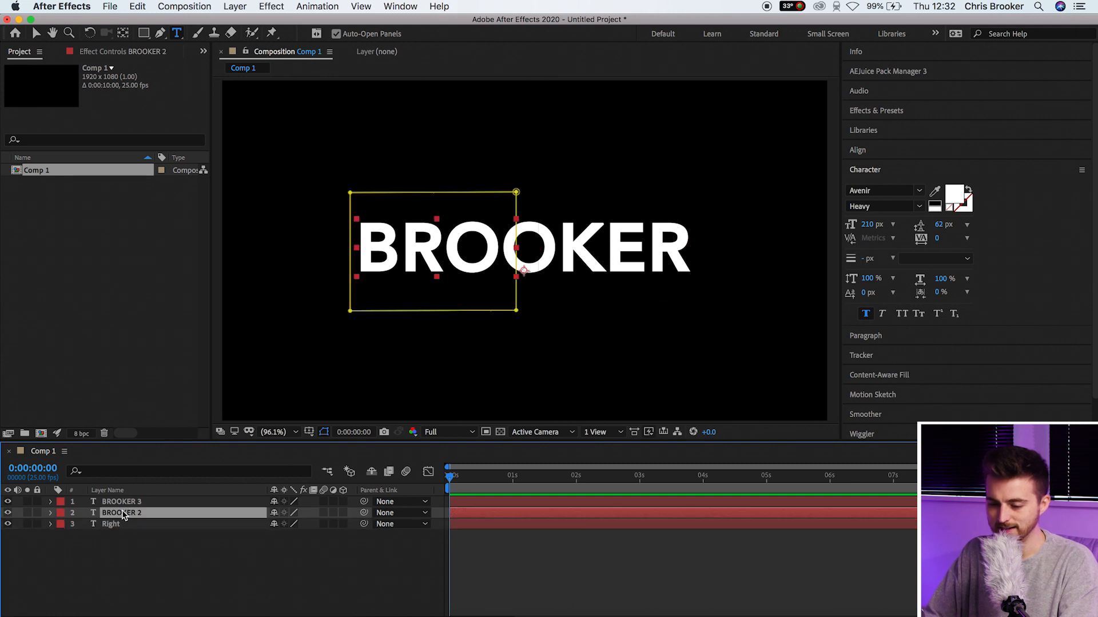
right_click(133, 513)
click(187, 607)
text(Le)
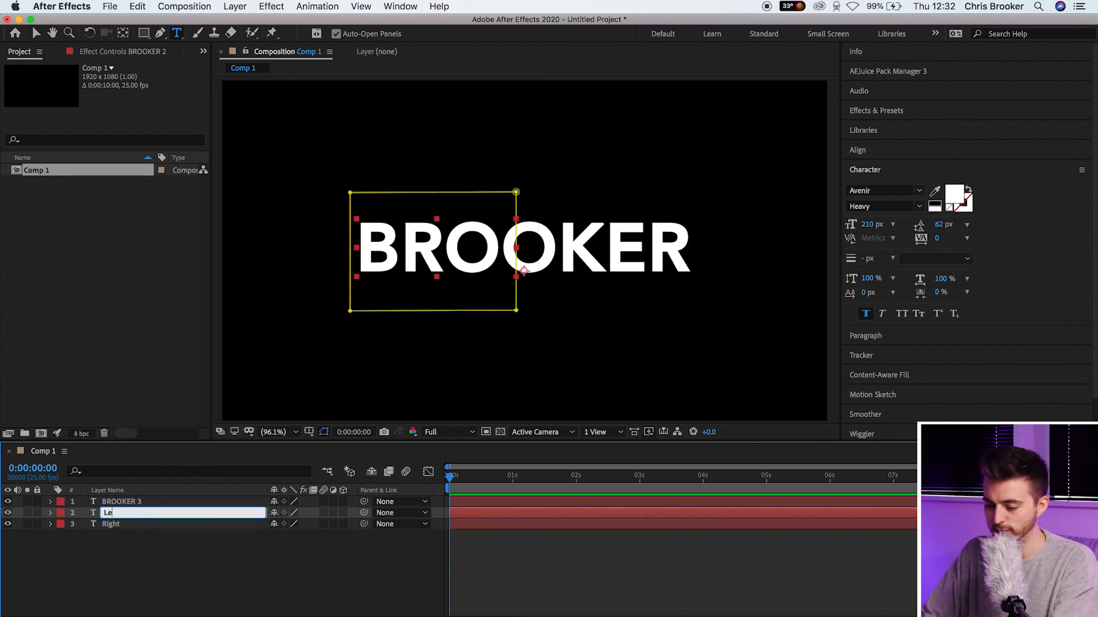
text(ft)
Rename the layer masked to the title's centre strip as Middle.
click(121, 502)
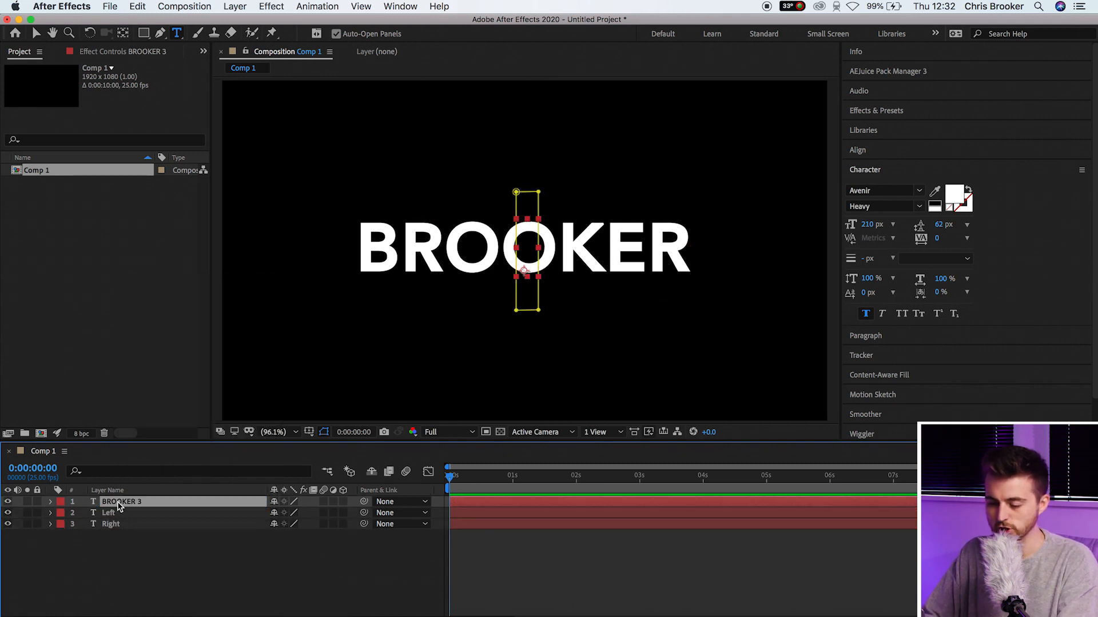
right_click(119, 502)
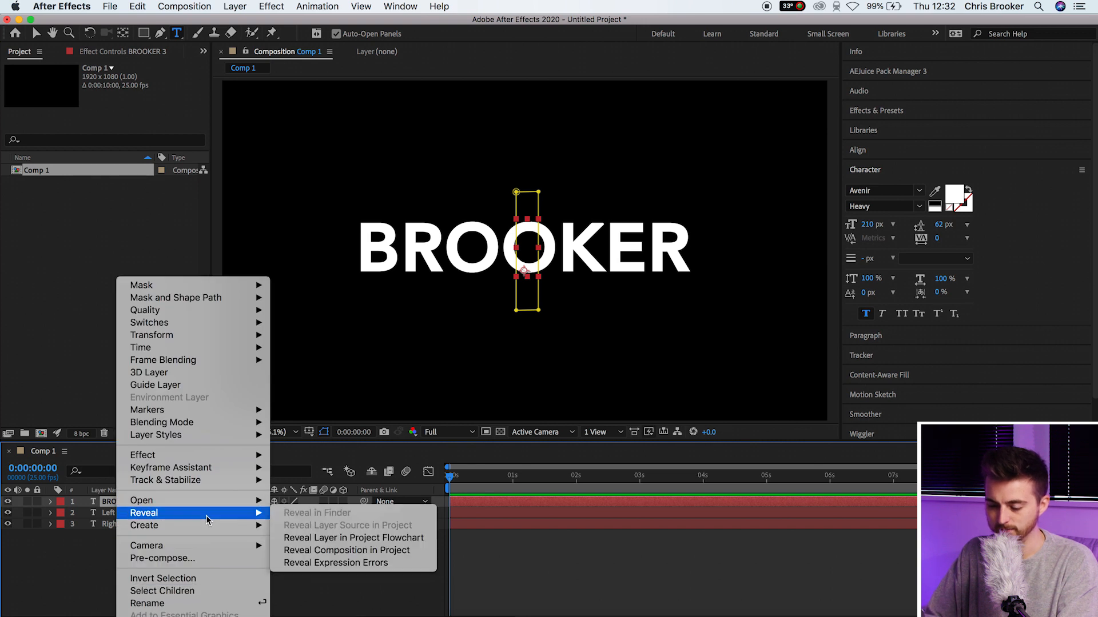
click(224, 605)
text(Middle)
click(232, 581)
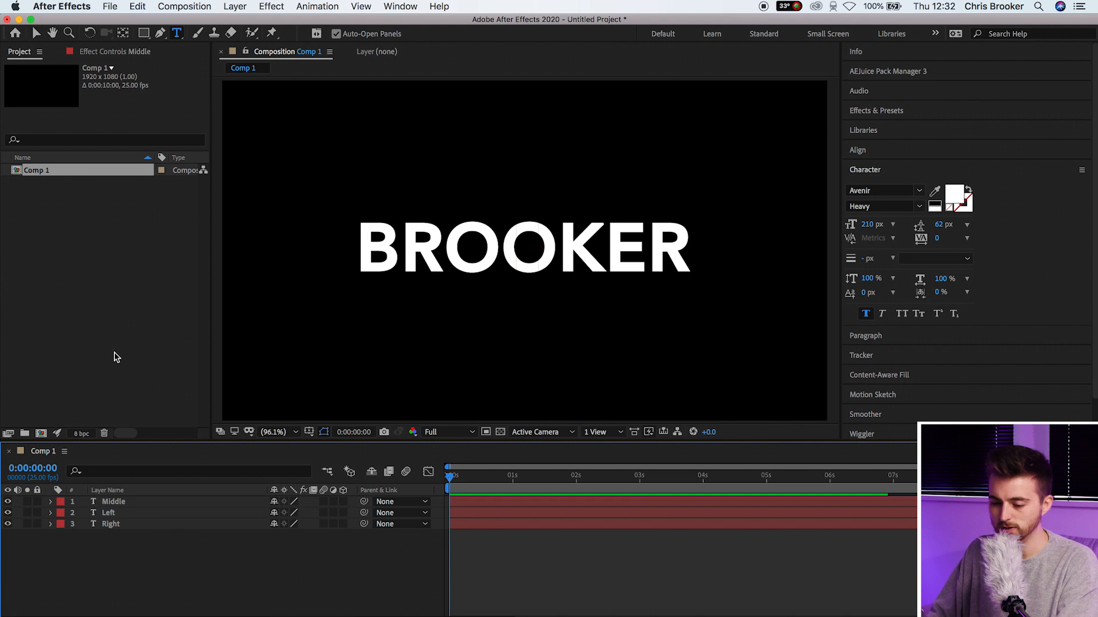
Activate the Selection tool, set the current time to 0:00:01:00 and leave all layers deselected.
key(v)
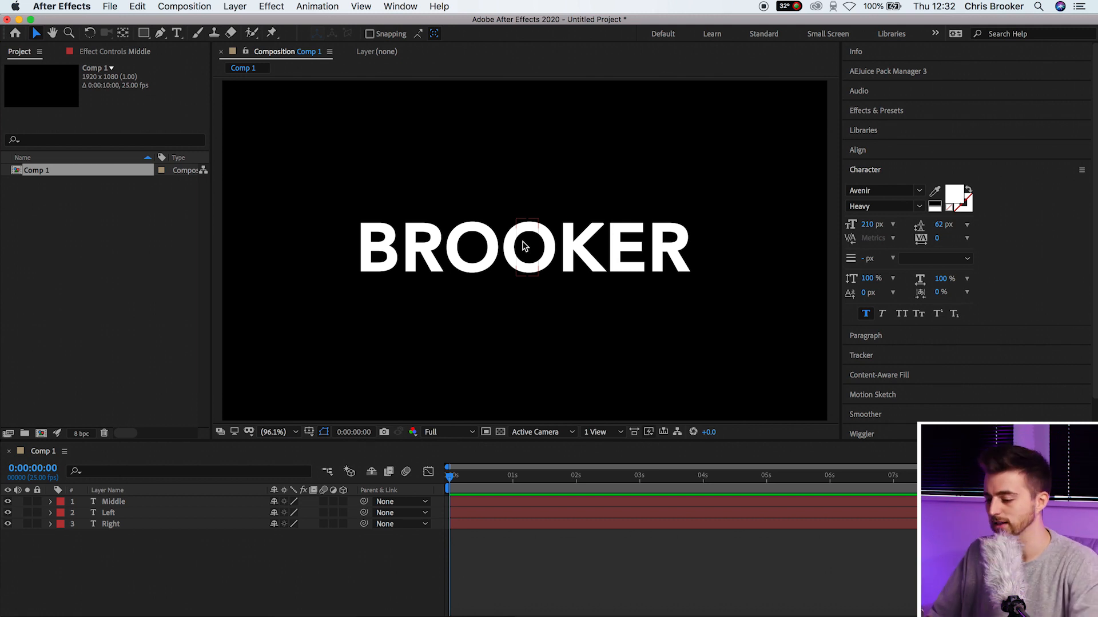
drag(455, 479, 514, 485)
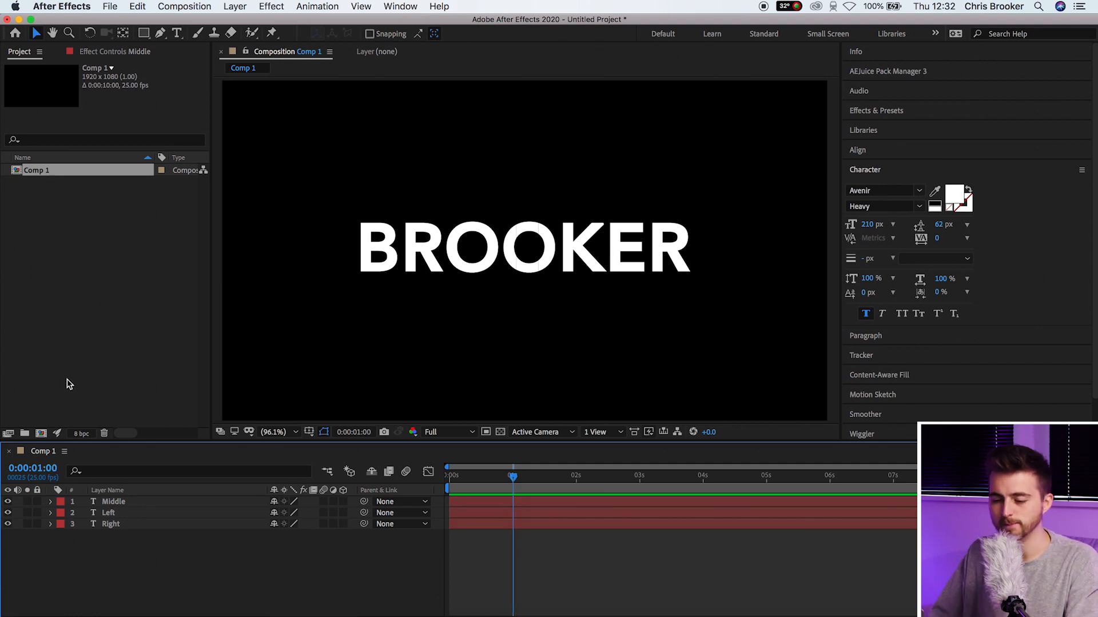
click(134, 526)
click(185, 553)
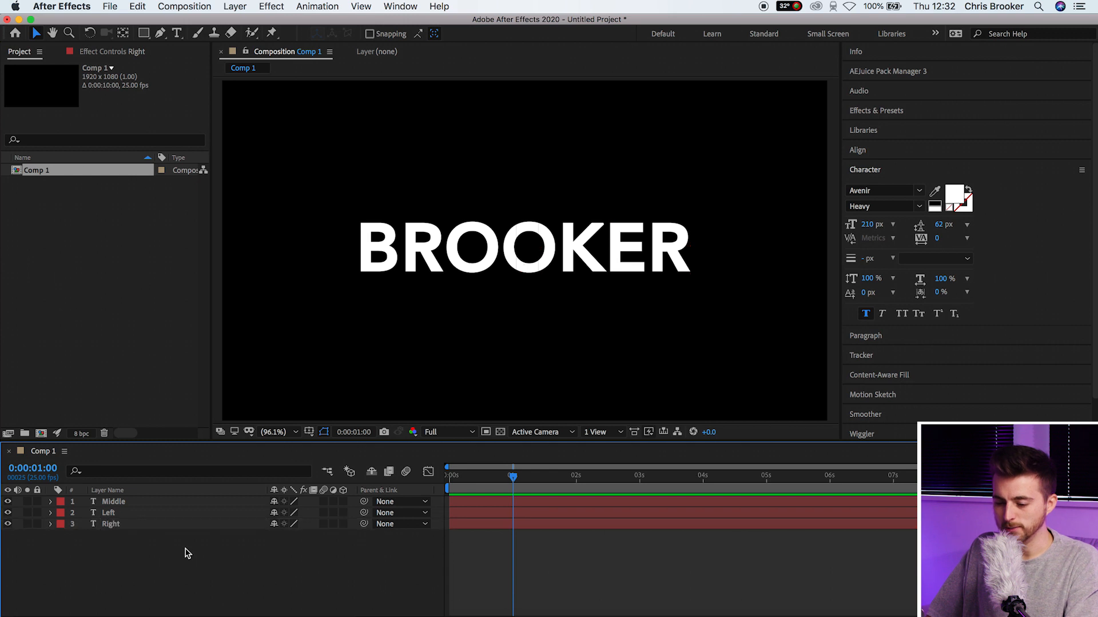
Add Position keyframes to both the Left and Right layers at 0:00:01:00.
click(115, 526)
shift+click(112, 513)
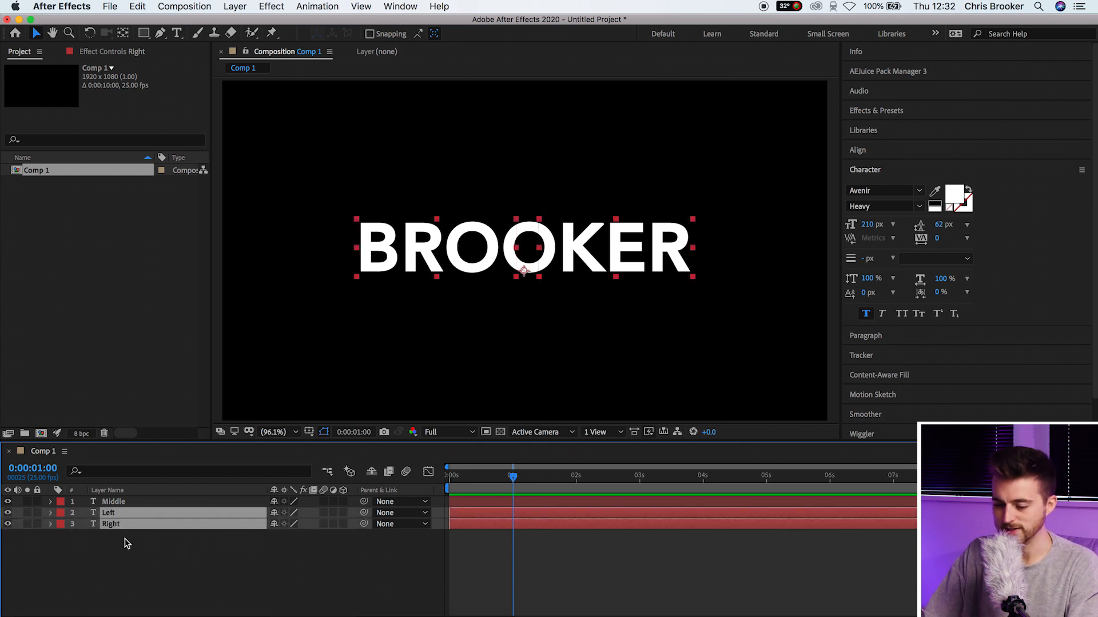
key(p)
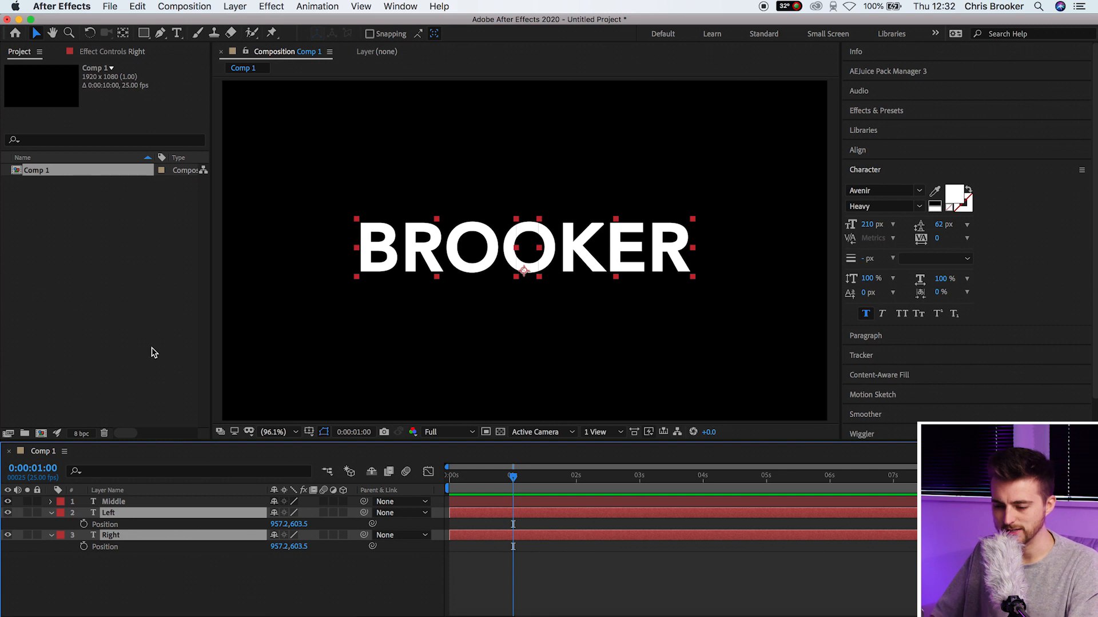
click(84, 525)
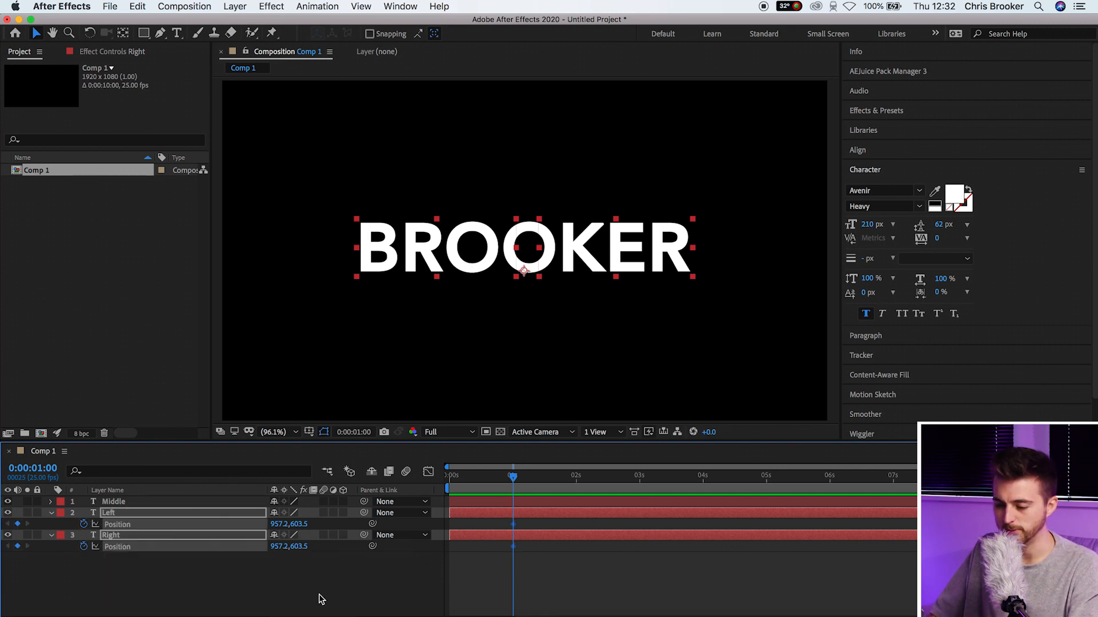
At 0:00:02:01, move the Left layer outward to X position 802.2 and the Right layer outward to 1114.2.
key(F4)
drag(550, 481, 596, 482)
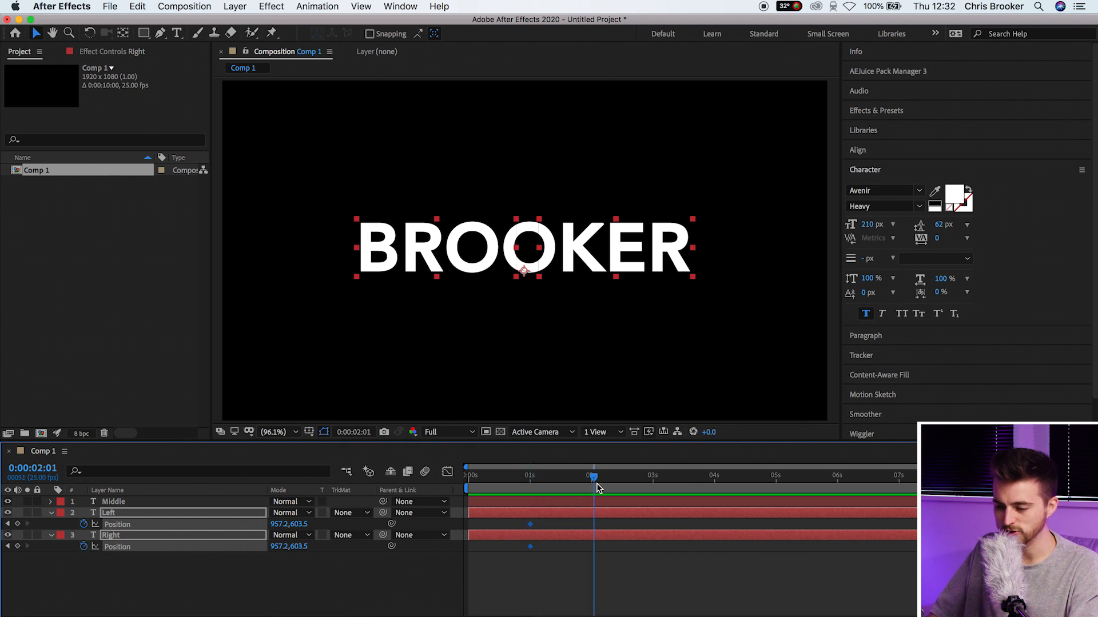
click(527, 597)
click(131, 515)
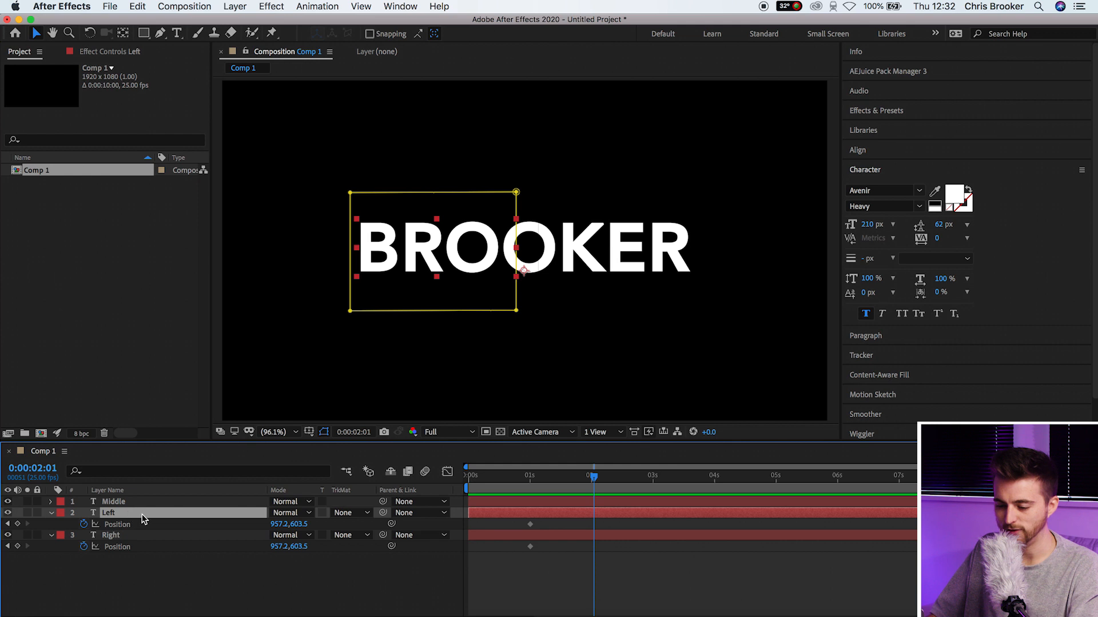
drag(280, 524, 174, 531)
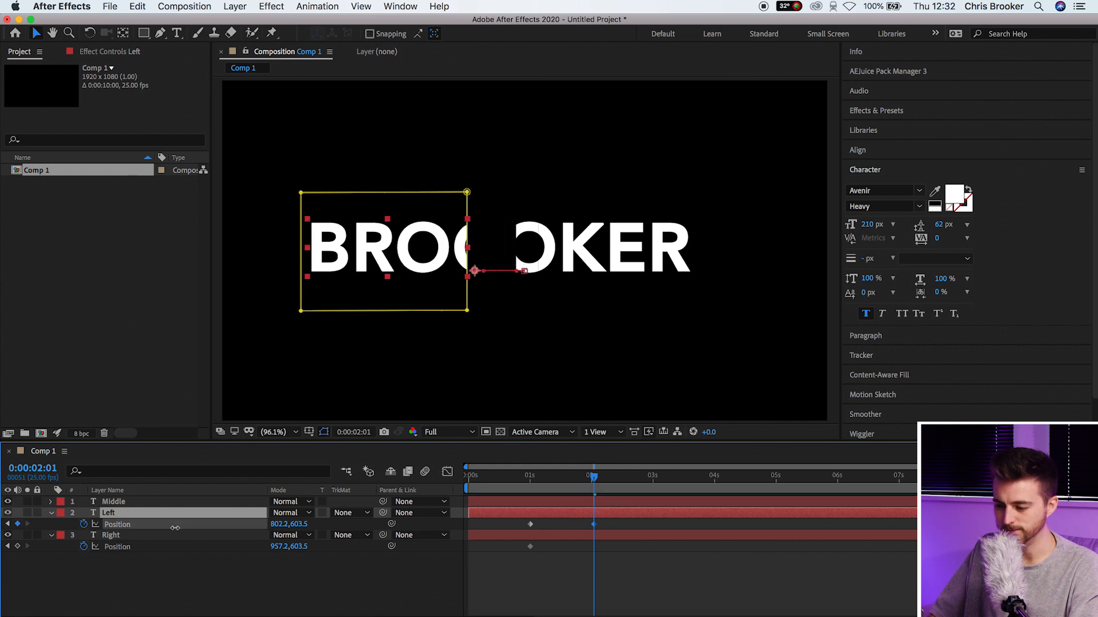
click(152, 537)
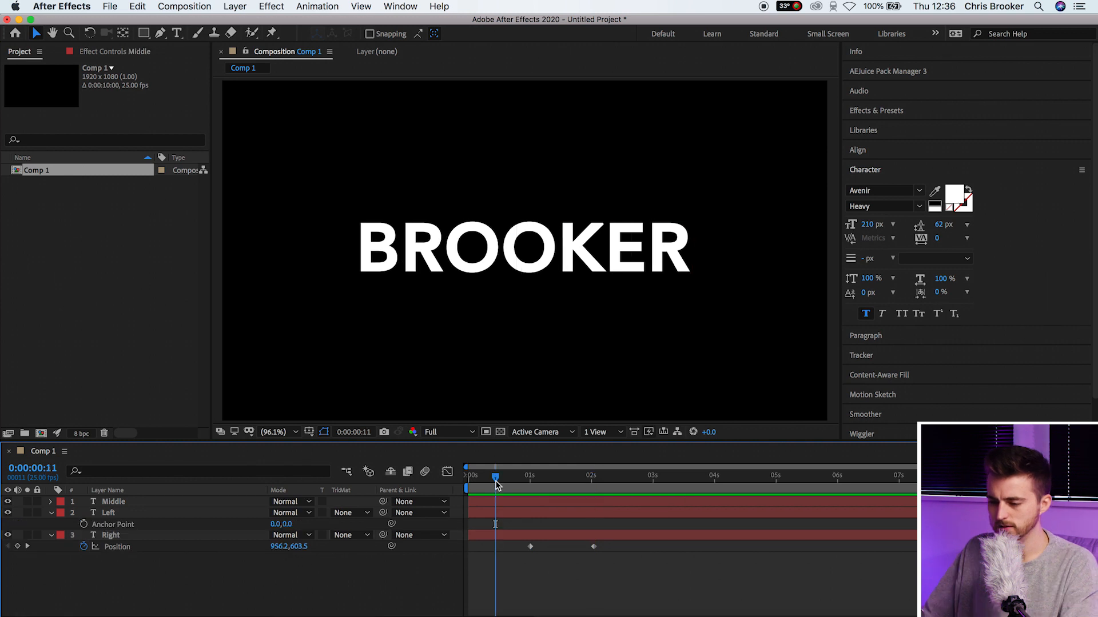
Play back the animation to check how the Left and Right parts separate.
key(space)
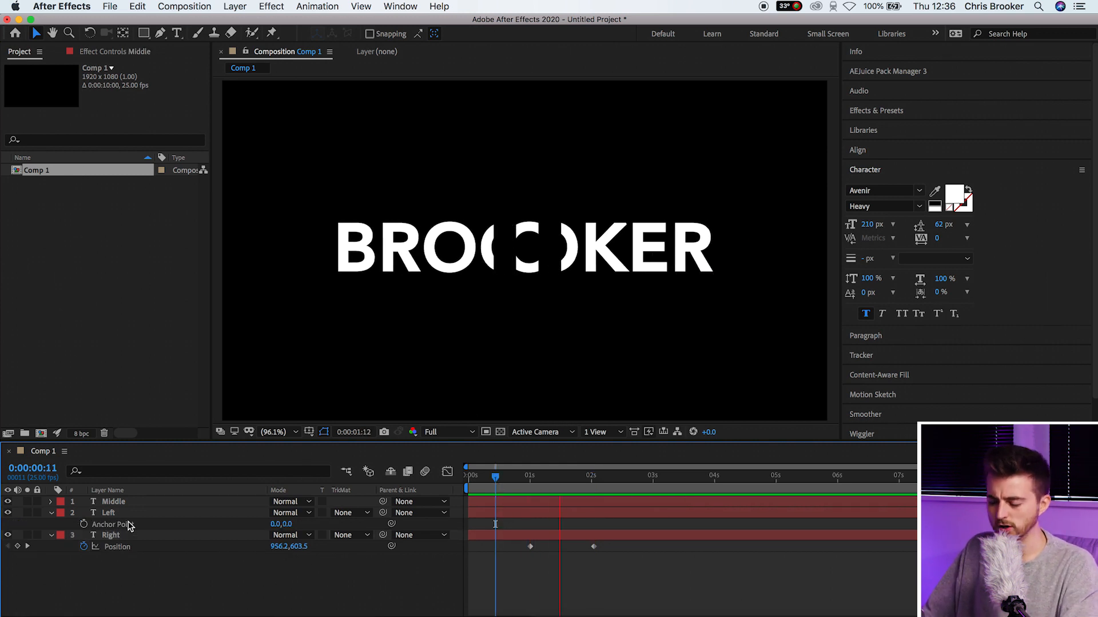
click(111, 513)
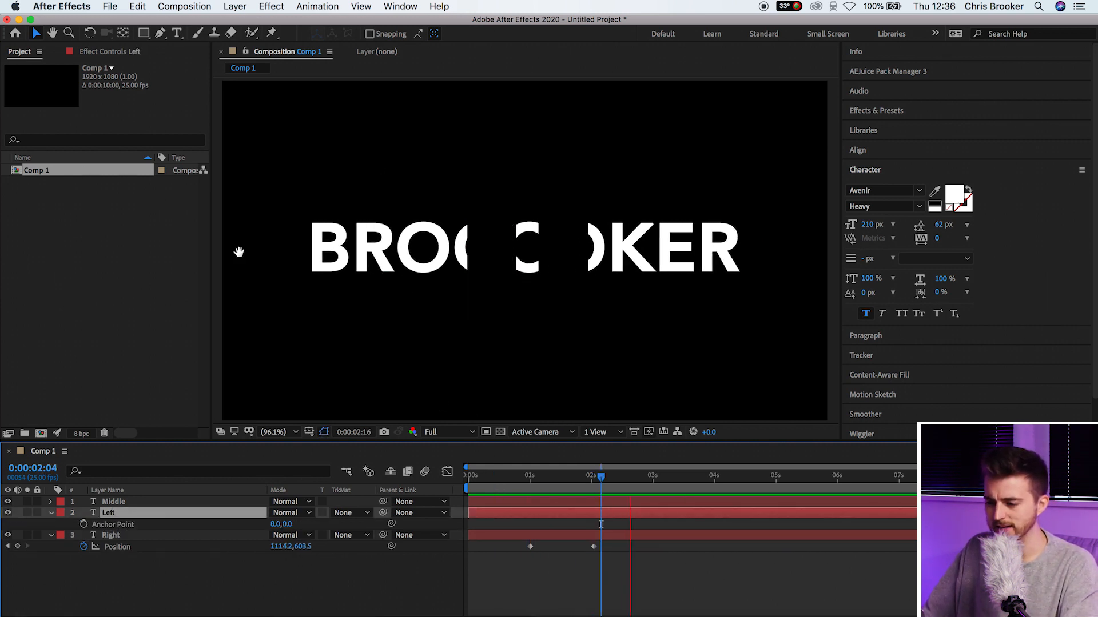
key(space)
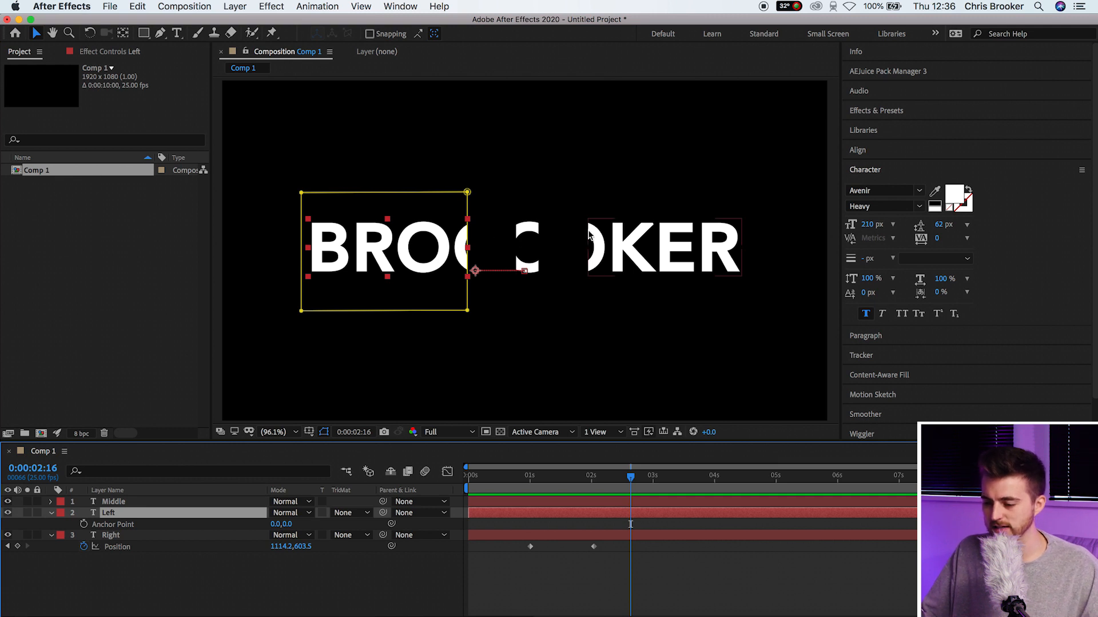
At 0:00:01:00, add Position and Scale keyframes to the Middle layer and unlink its scale proportions.
drag(616, 482, 531, 483)
click(531, 535)
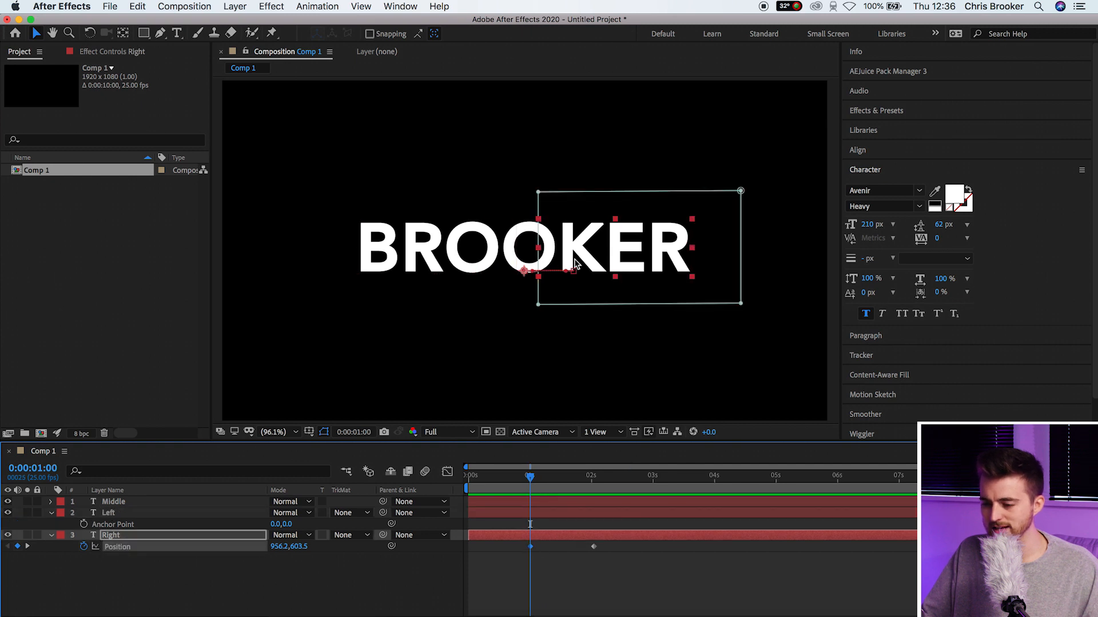
click(555, 505)
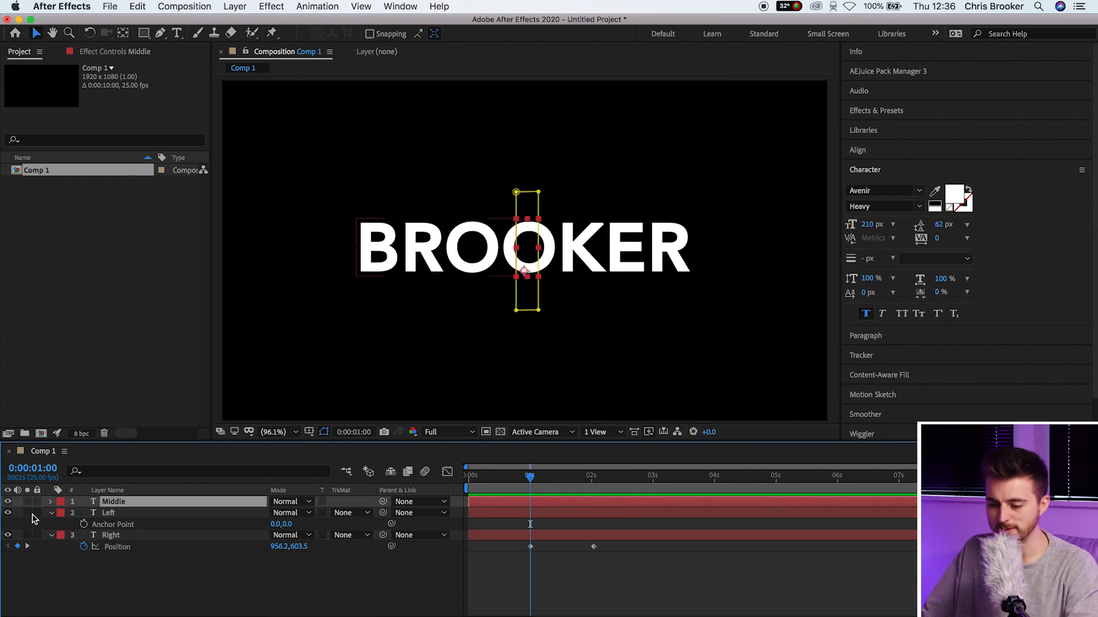
click(52, 502)
click(62, 536)
click(62, 536)
click(83, 569)
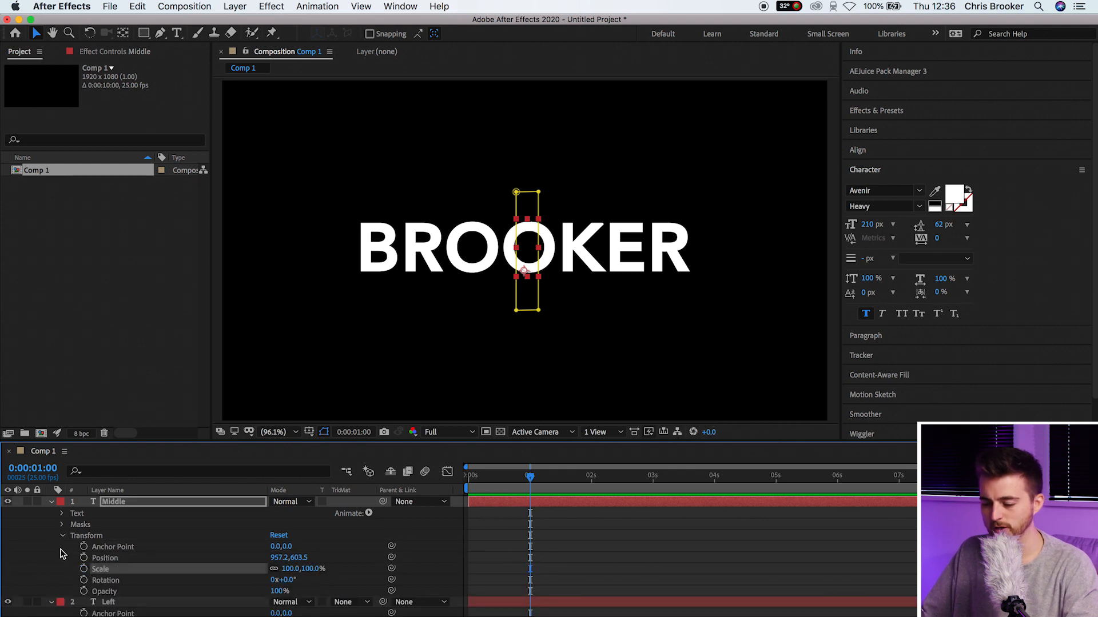
click(694, 603)
click(620, 554)
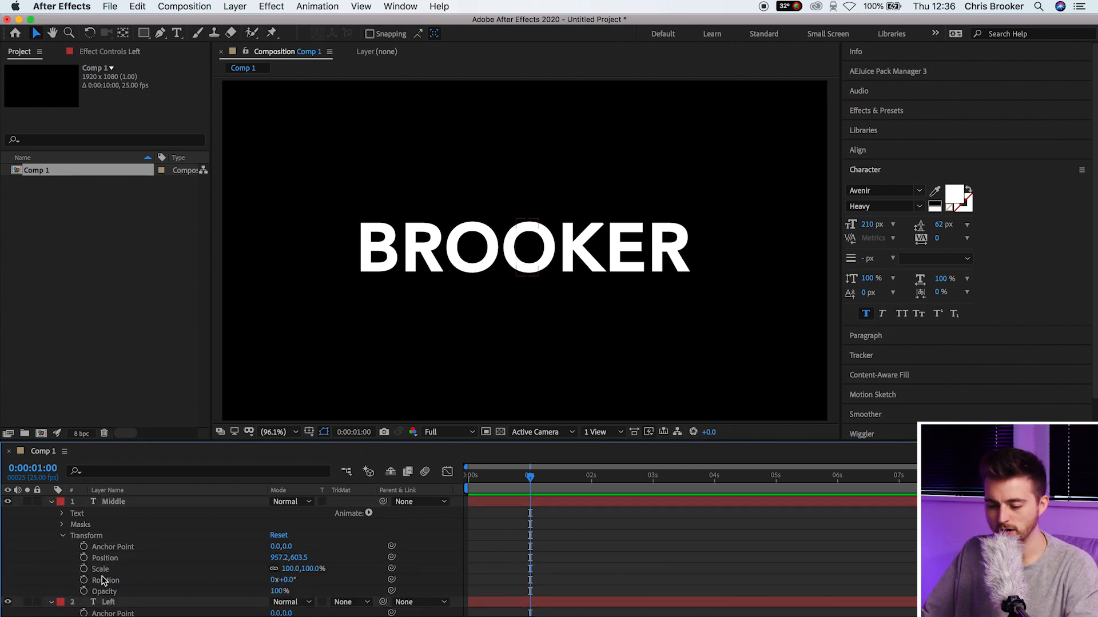
click(84, 558)
click(84, 569)
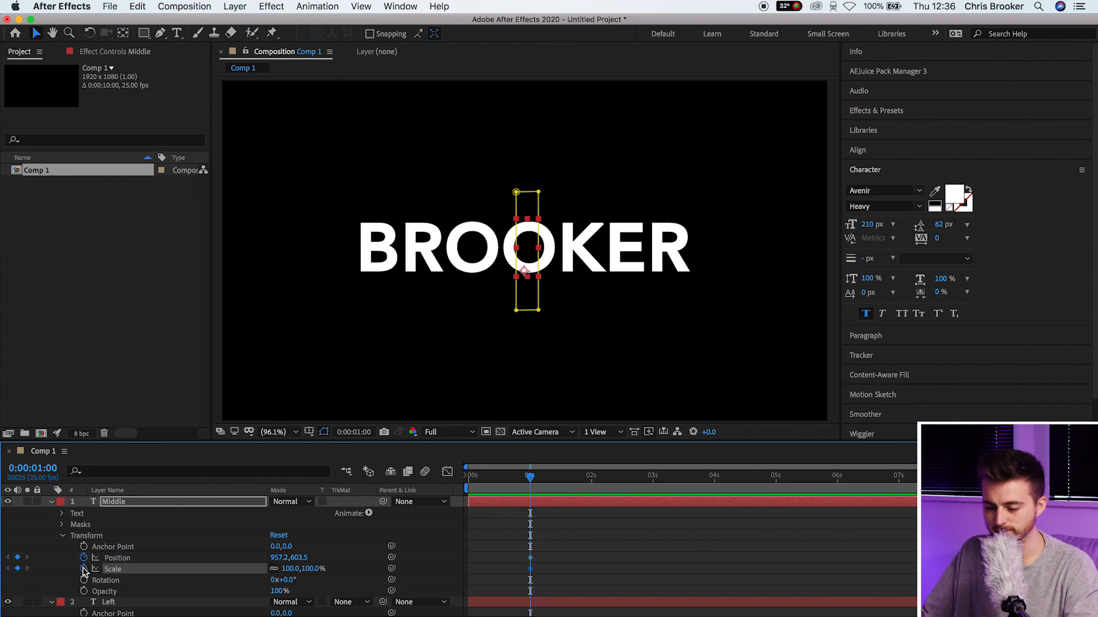
click(274, 570)
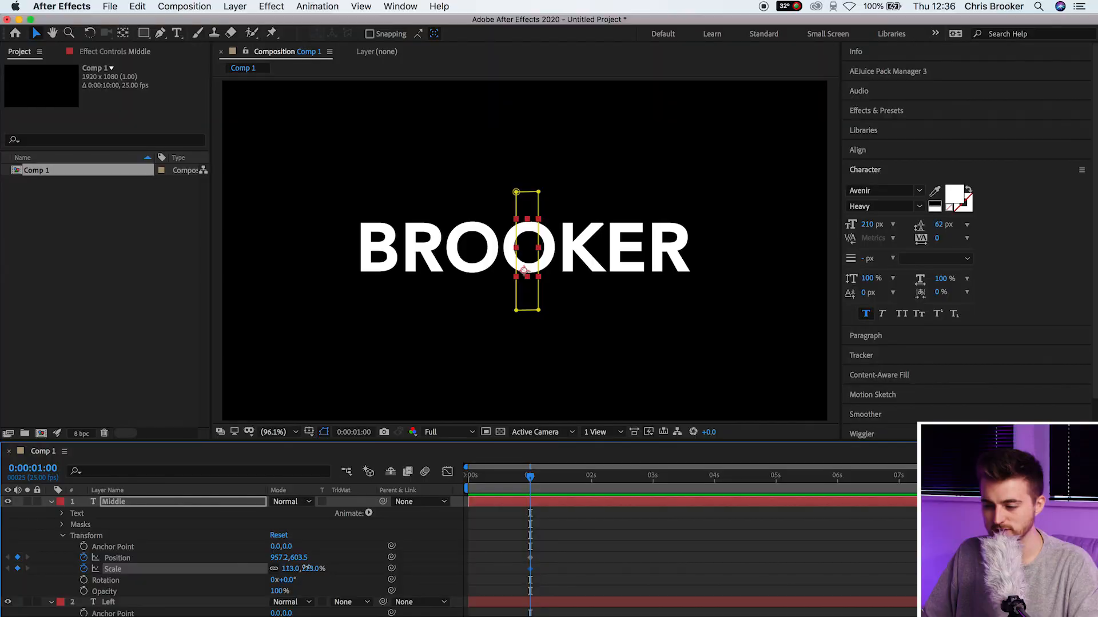
Try scaling the Middle layer proportionally to 290% and undo the change.
drag(307, 567, 408, 553)
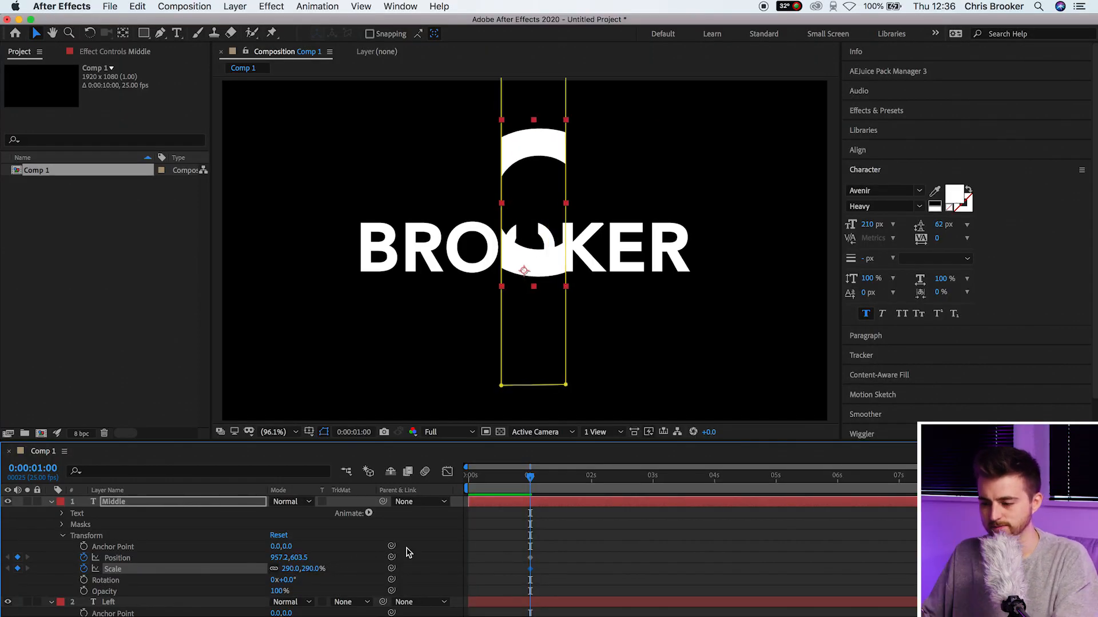
key(super+z)
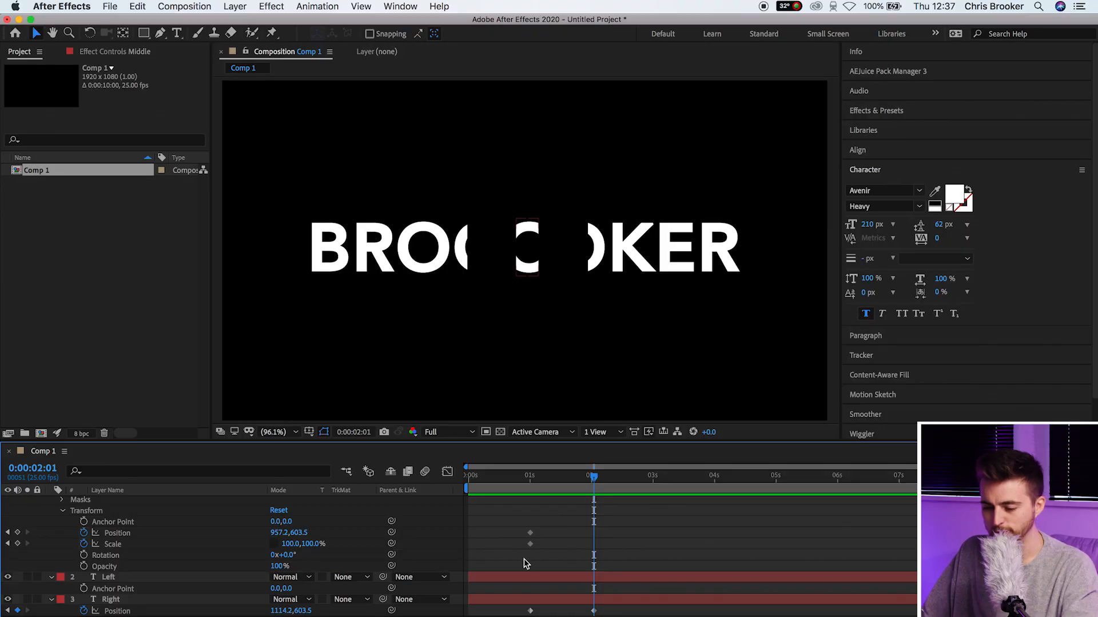
At 0:00:02:01, stretch only the Middle layer's width to 548% and set its X position to 913.2 to bridge the gap.
drag(294, 550, 531, 543)
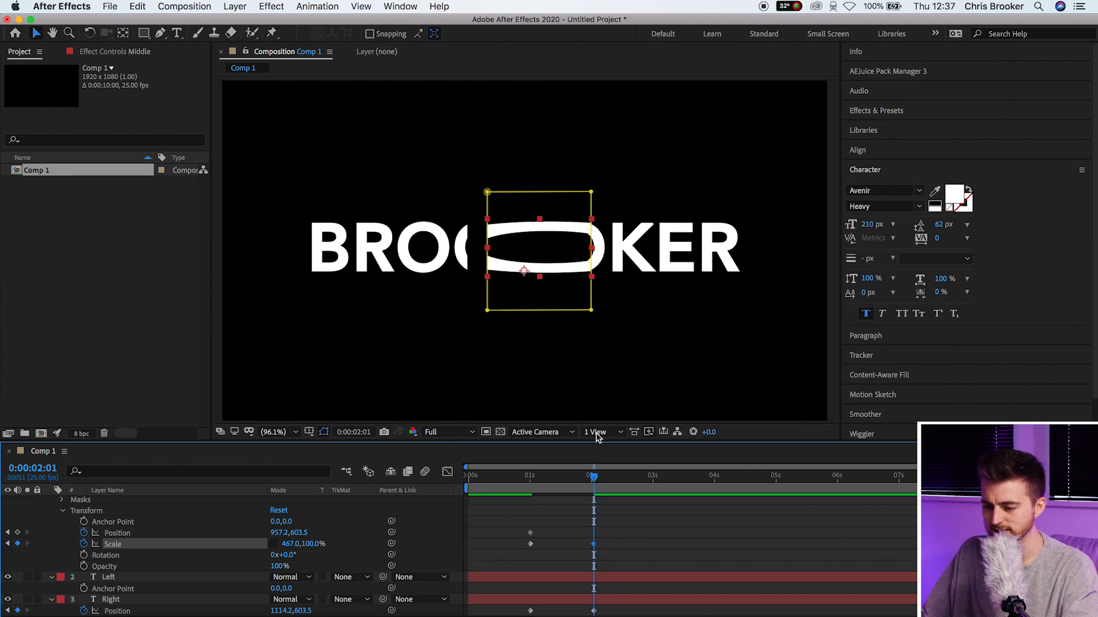
key(period)
key(period)
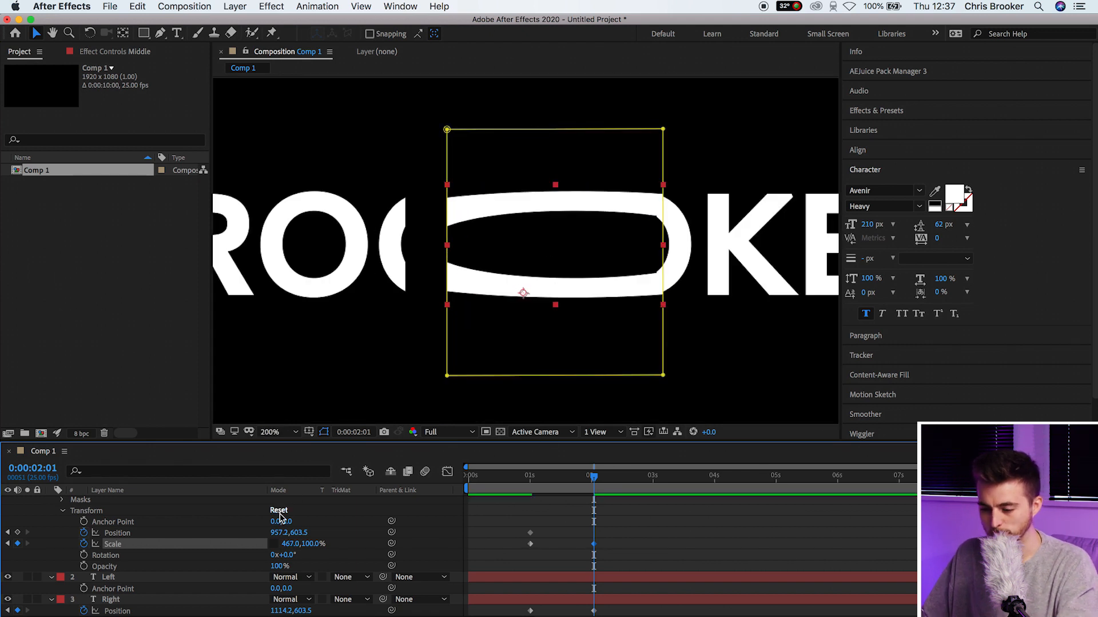
drag(279, 533, 298, 544)
click(647, 507)
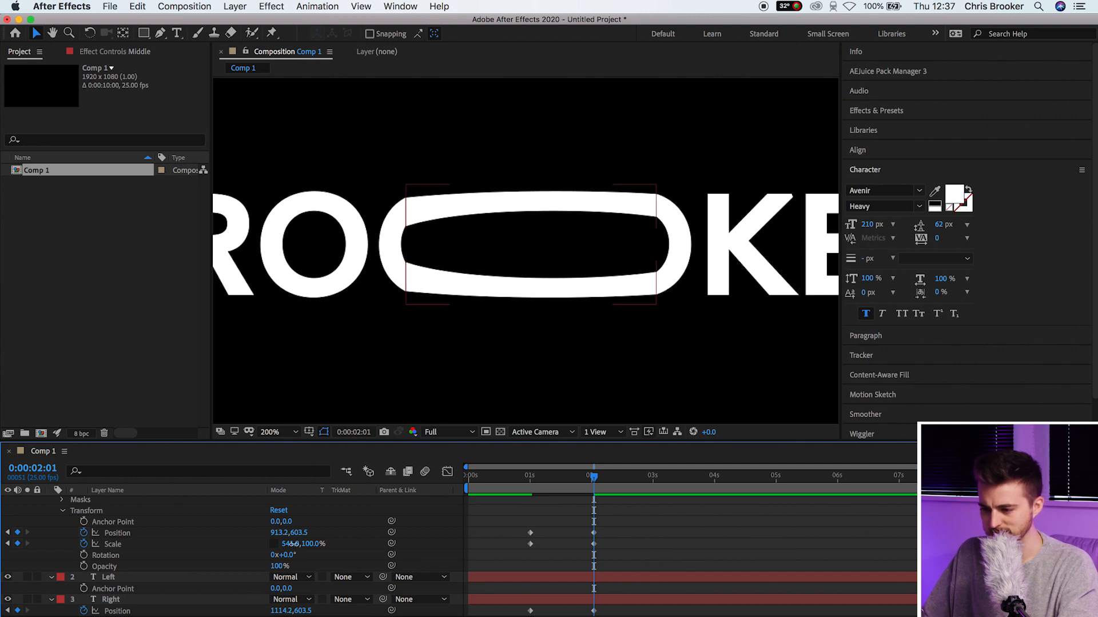
drag(291, 544, 294, 544)
click(768, 578)
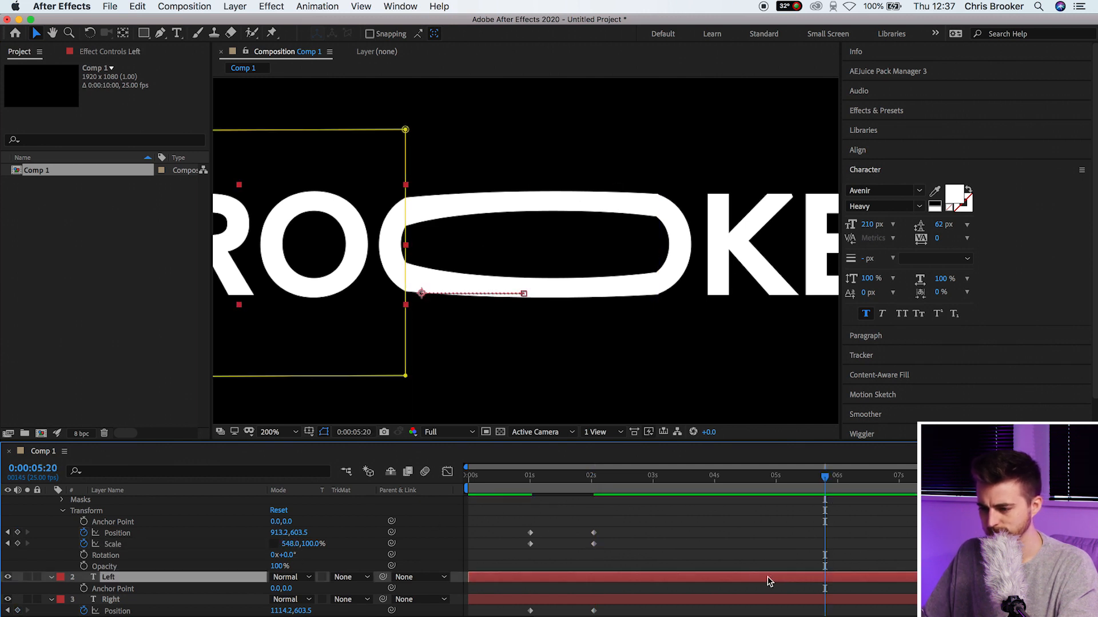
Play the stretch animation from before its first keyframe and review it with the whole composition fitted in view.
drag(574, 478, 493, 483)
key(space)
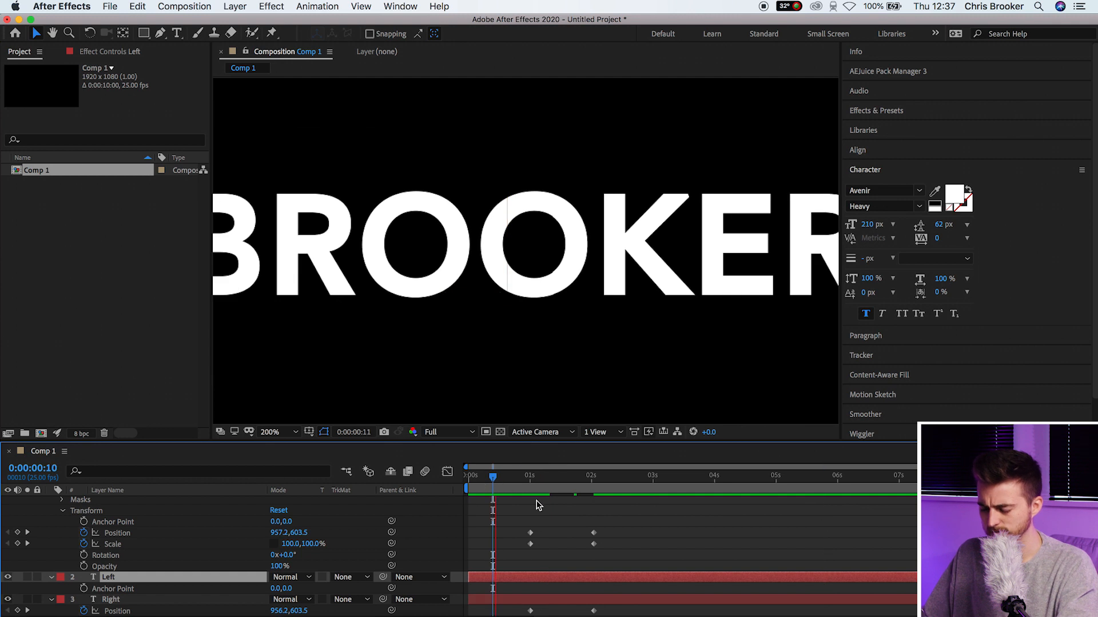
key(space)
click(278, 433)
click(307, 208)
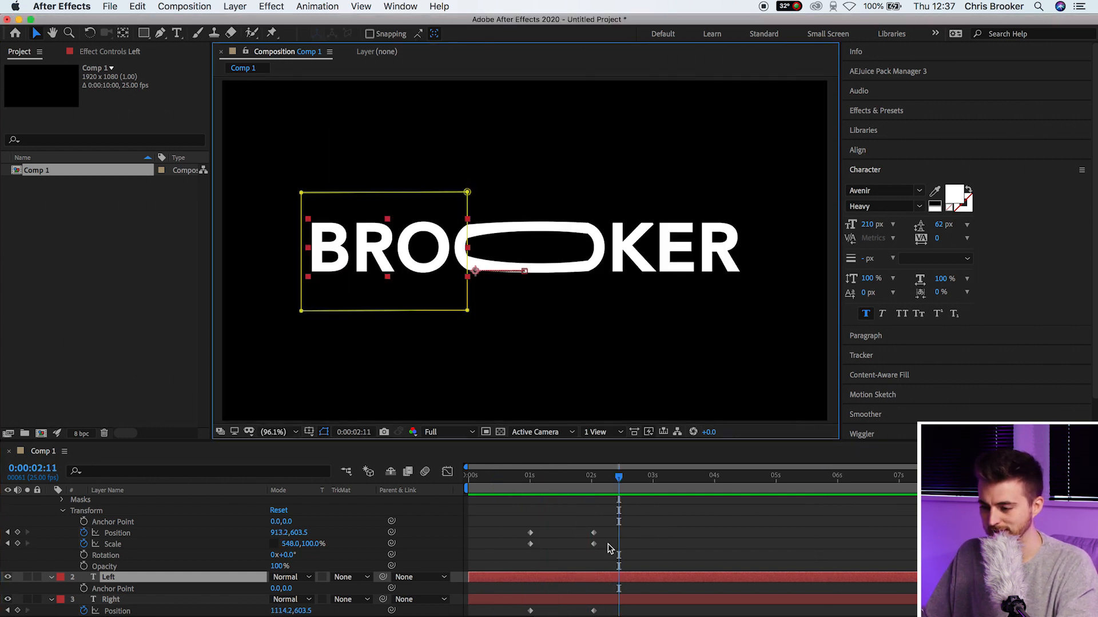
drag(610, 479, 513, 478)
key(space)
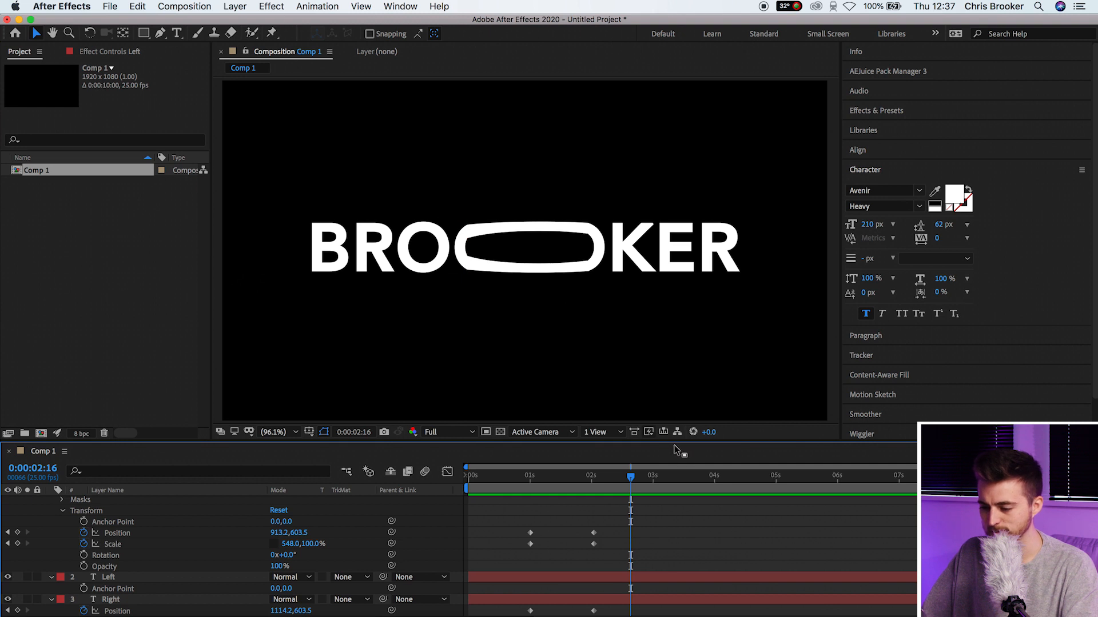
Apply Easy Ease to all Position and Scale keyframes on the Middle, Left and Right layers.
drag(667, 441, 643, 350)
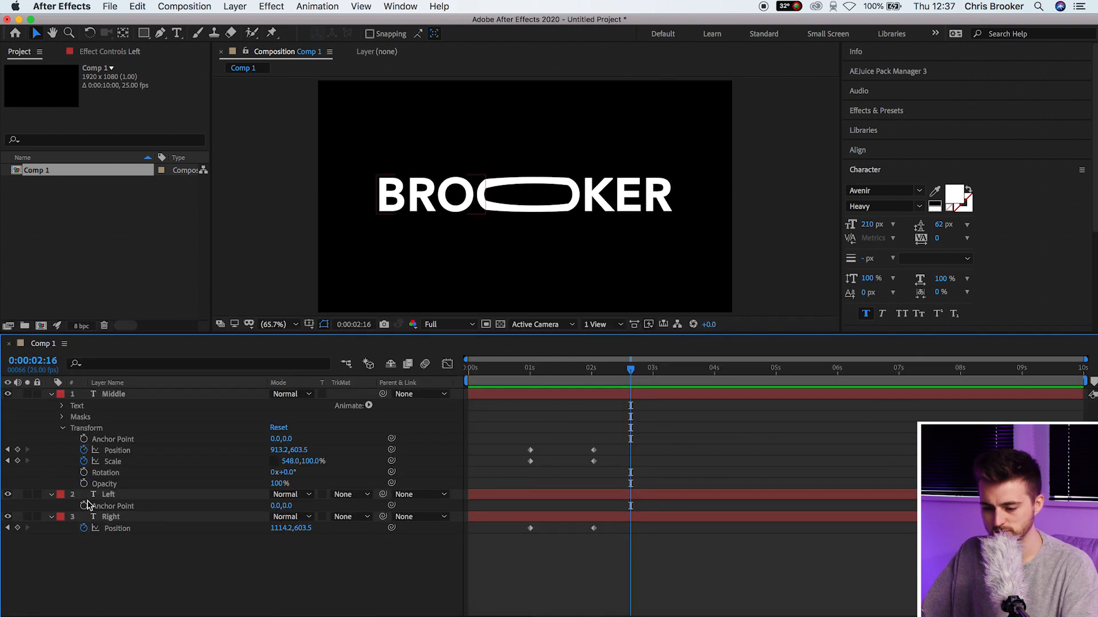
click(52, 496)
click(52, 496)
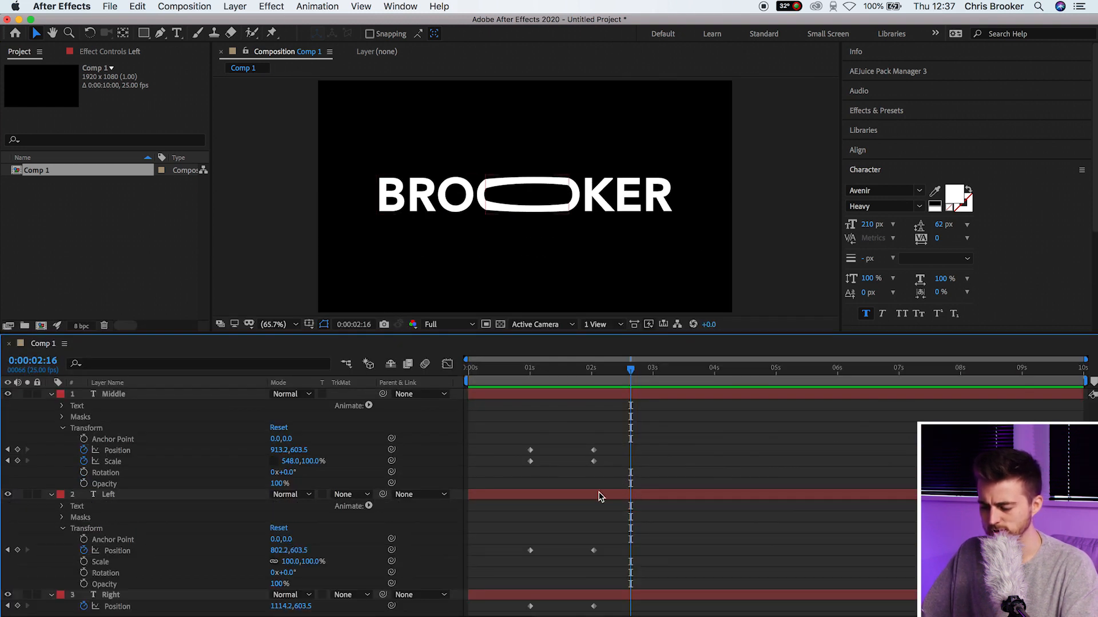
drag(502, 429, 661, 615)
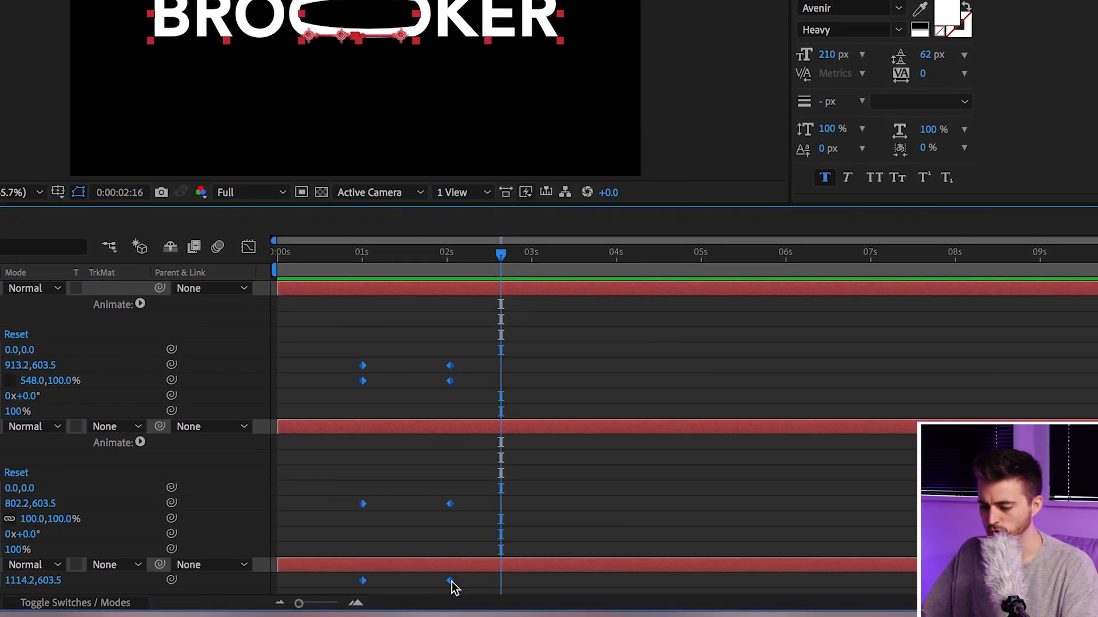
right_click(454, 583)
mouse_move(491, 599)
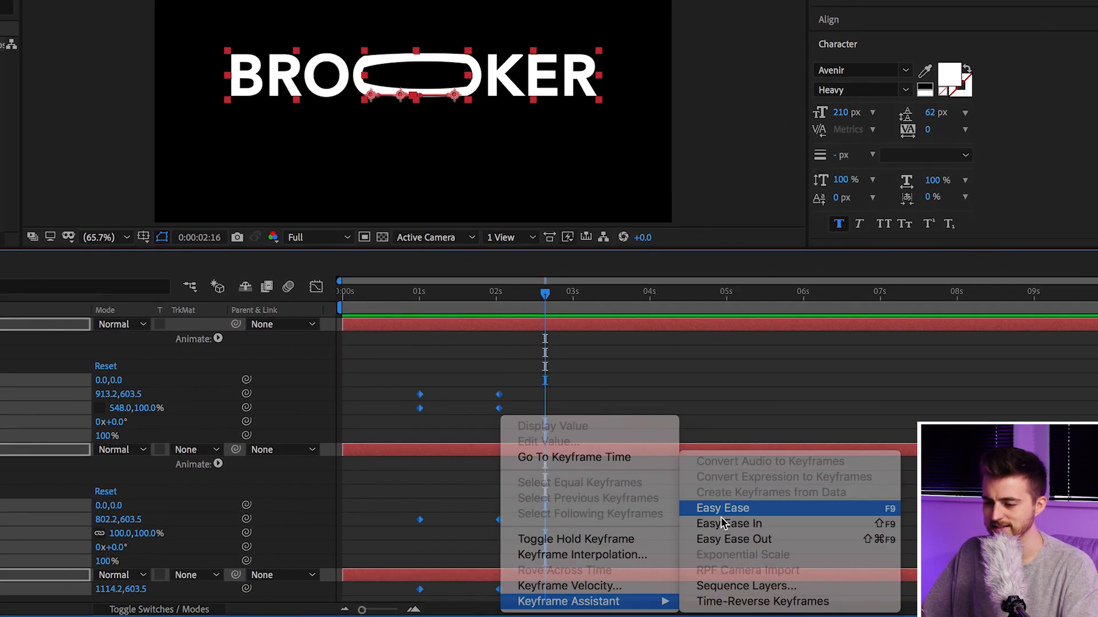
click(685, 484)
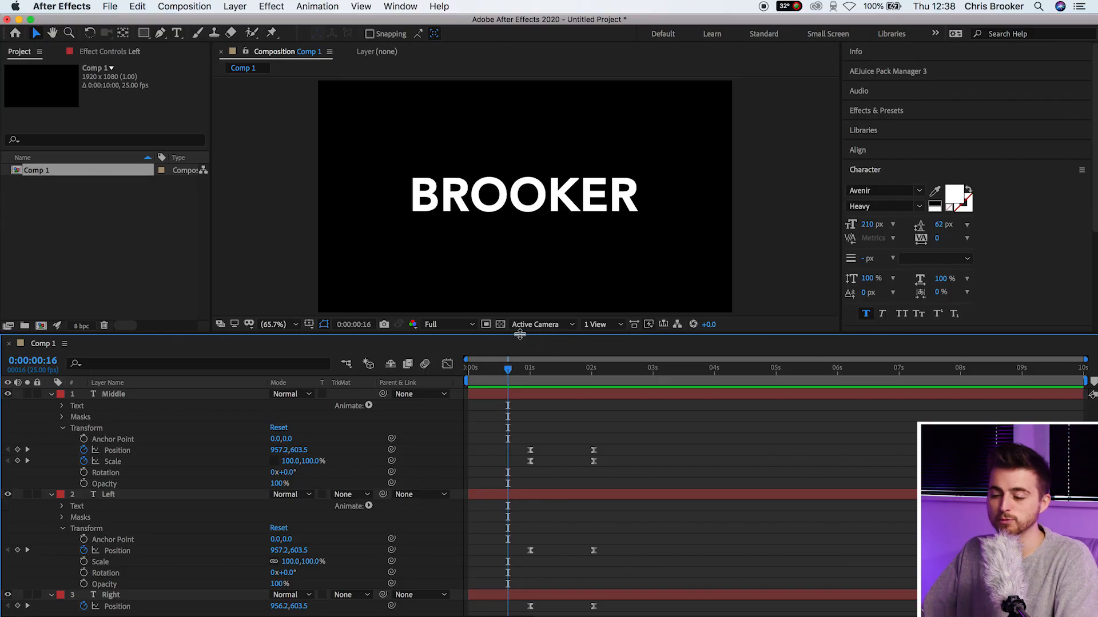
Preview the eased stretch animation in an enlarged composition view.
drag(519, 335, 529, 398)
key(space)
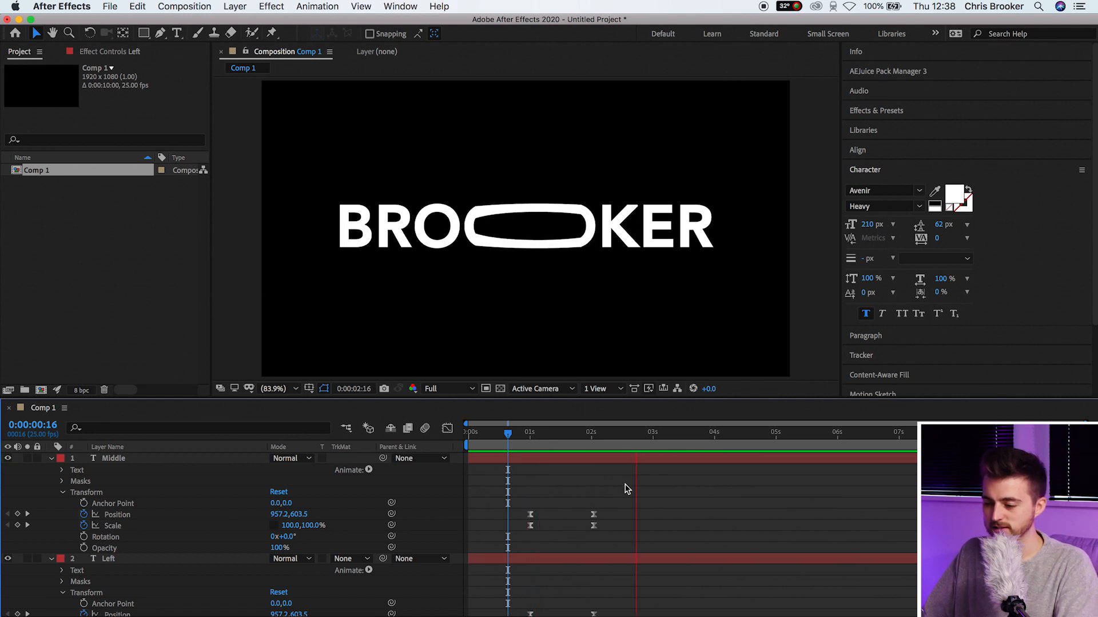
click(493, 442)
key(space)
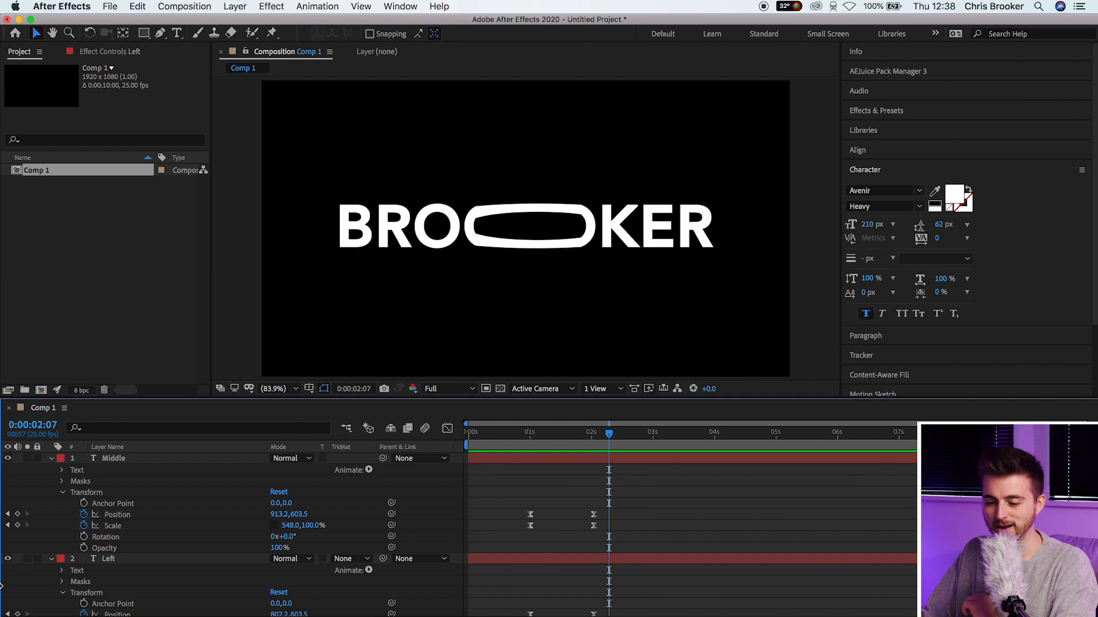
Collapse the Middle and Left layers' properties and add a new null object to the composition.
click(50, 458)
click(51, 469)
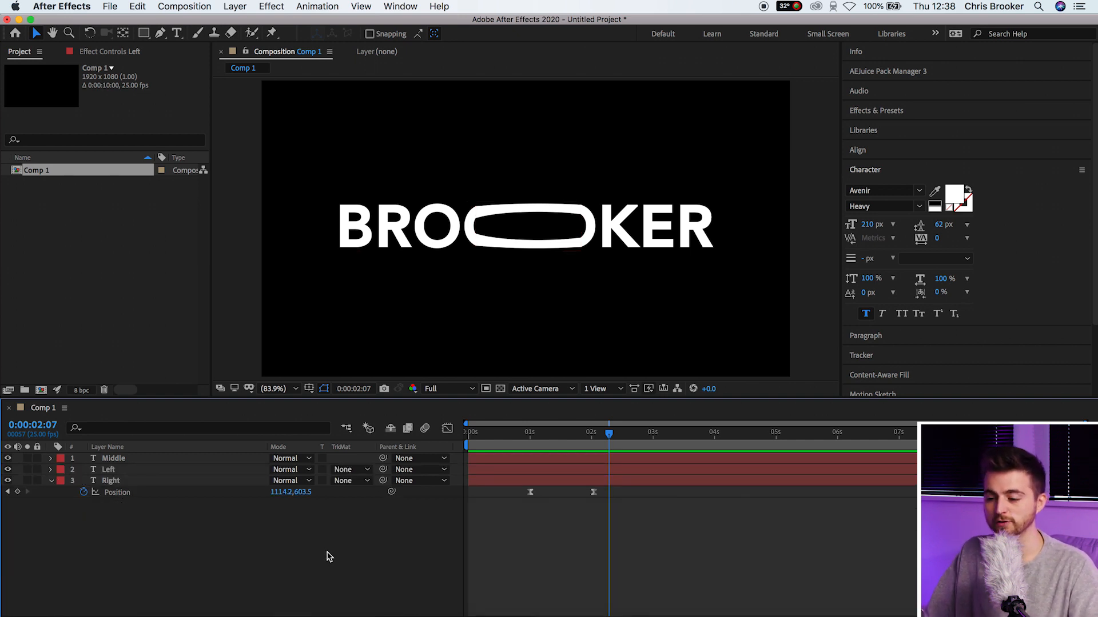
click(235, 6)
mouse_move(246, 20)
click(406, 73)
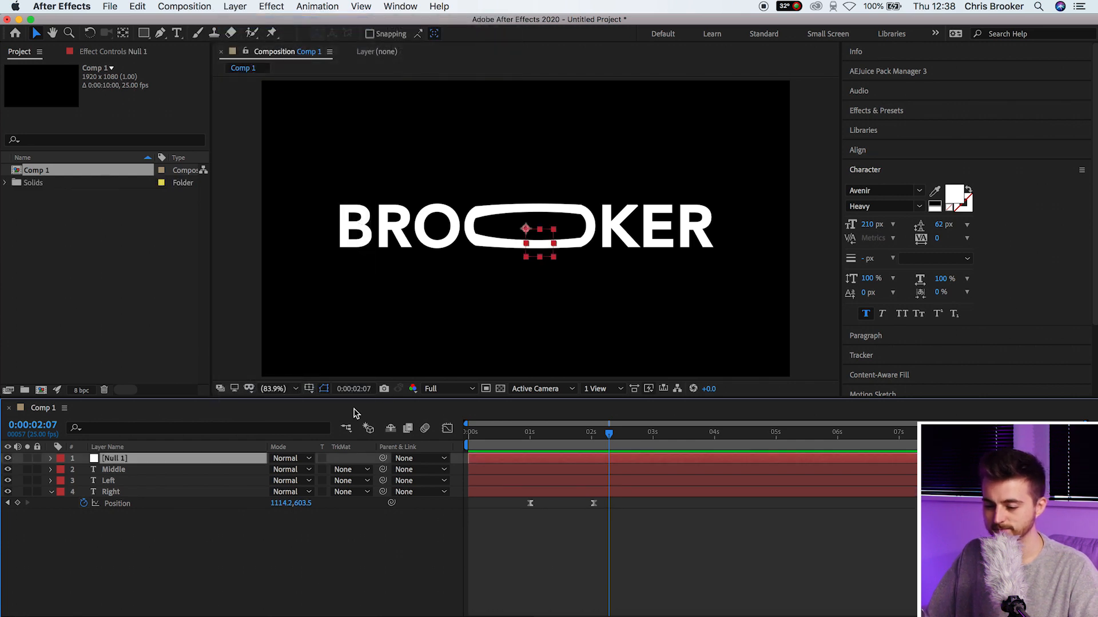
Parent the Middle, Left and Right text layers to the null object and try scaling them together through the null's Transform properties.
drag(184, 534, 144, 473)
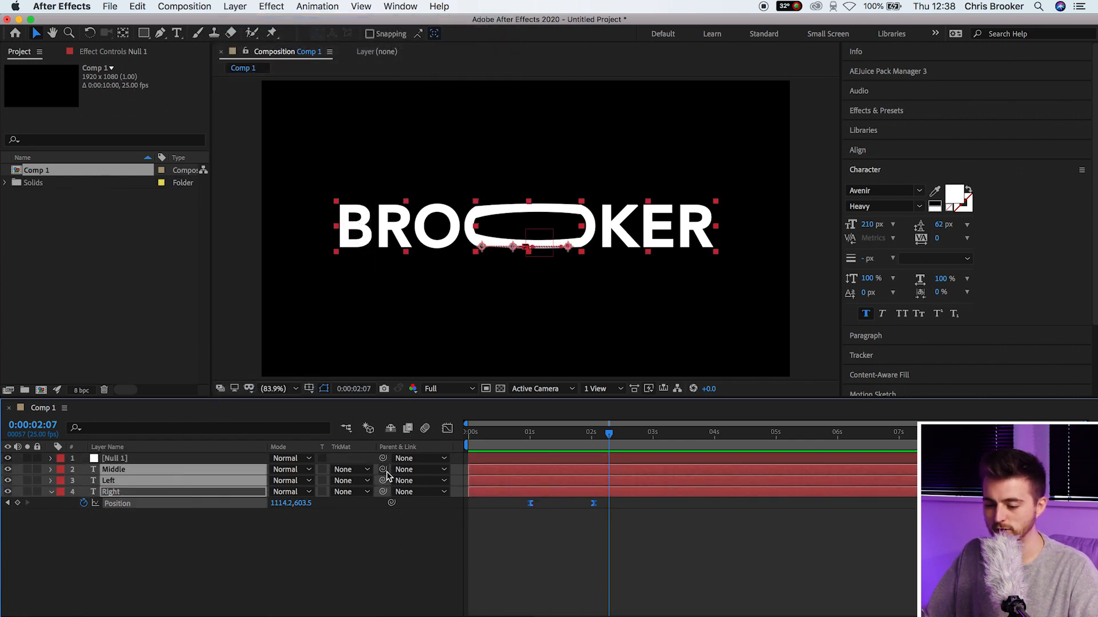
drag(214, 465, 114, 458)
click(250, 530)
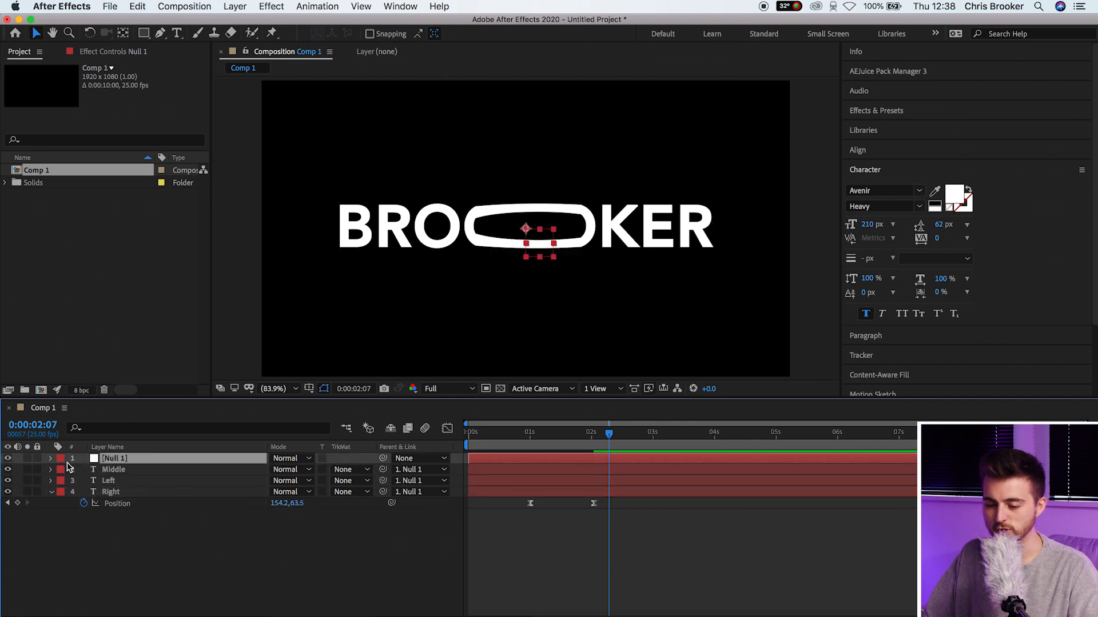
click(50, 459)
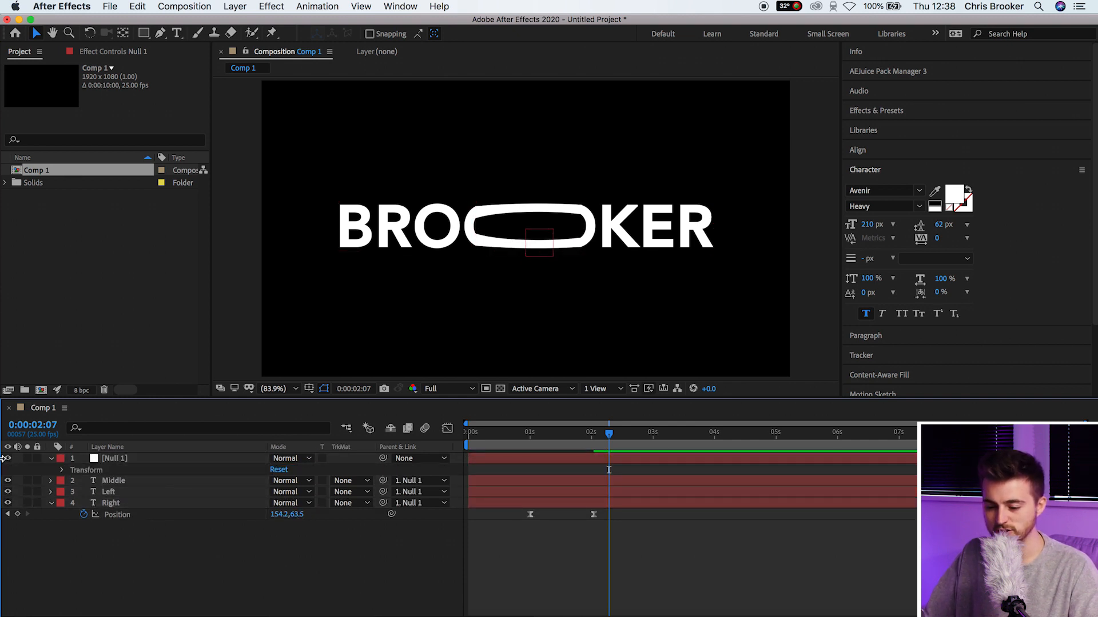
click(60, 471)
drag(310, 501, 281, 504)
Delete the null object and pre-compose the Middle, Left and Right layers into a new composition named "Stretched Text Layer", moving all attributes.
click(125, 459)
key(Delete)
drag(144, 523, 121, 461)
right_click(121, 461)
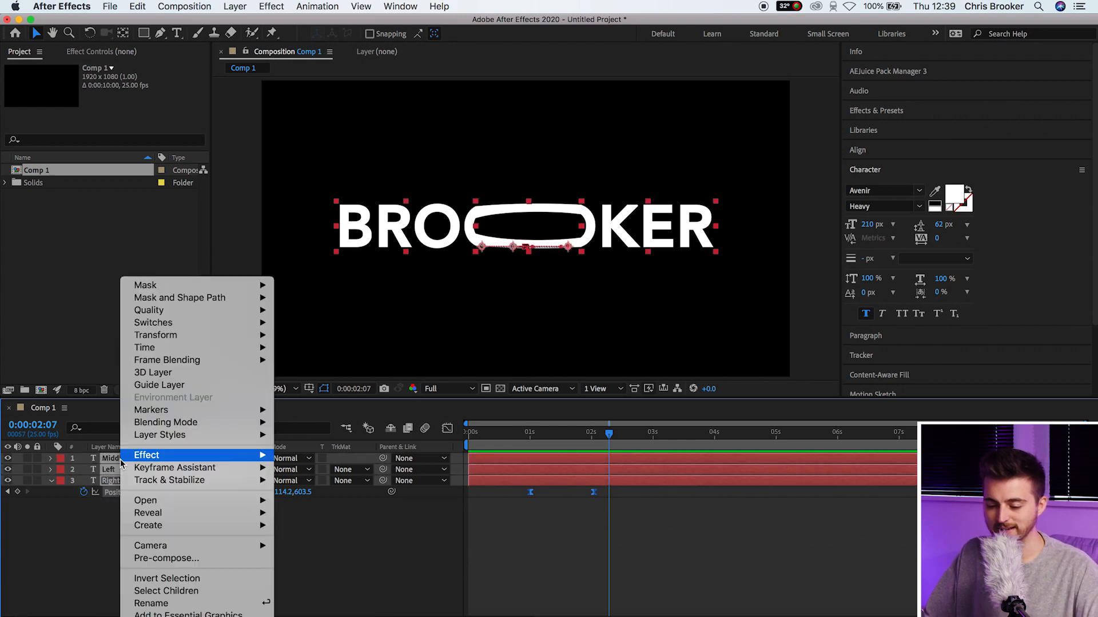
click(171, 559)
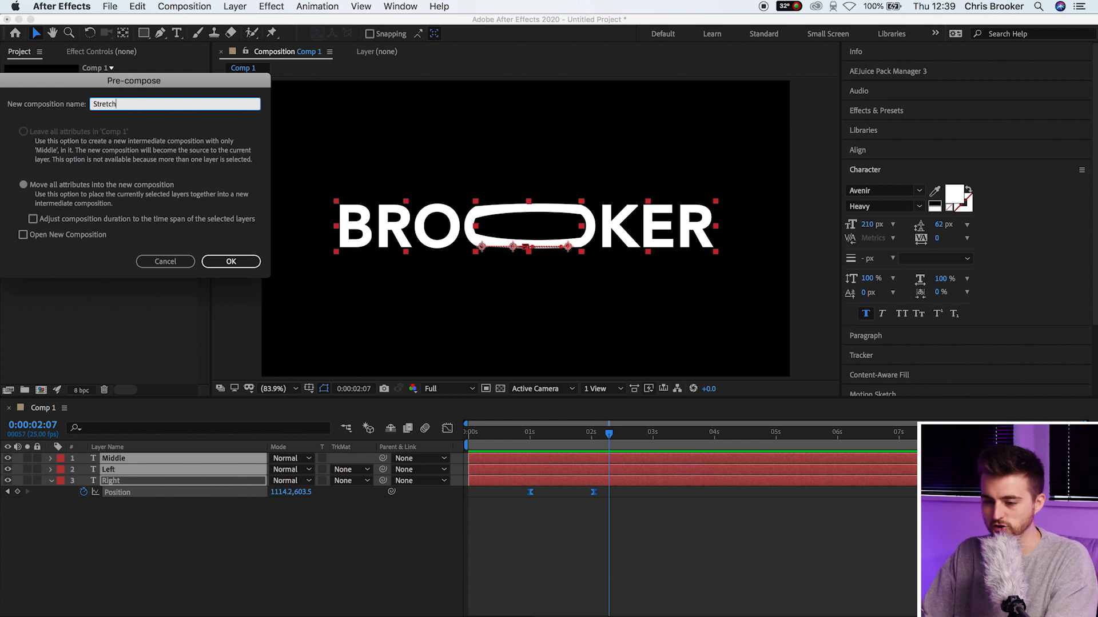
text(Stretched Text Layer)
key(Return)
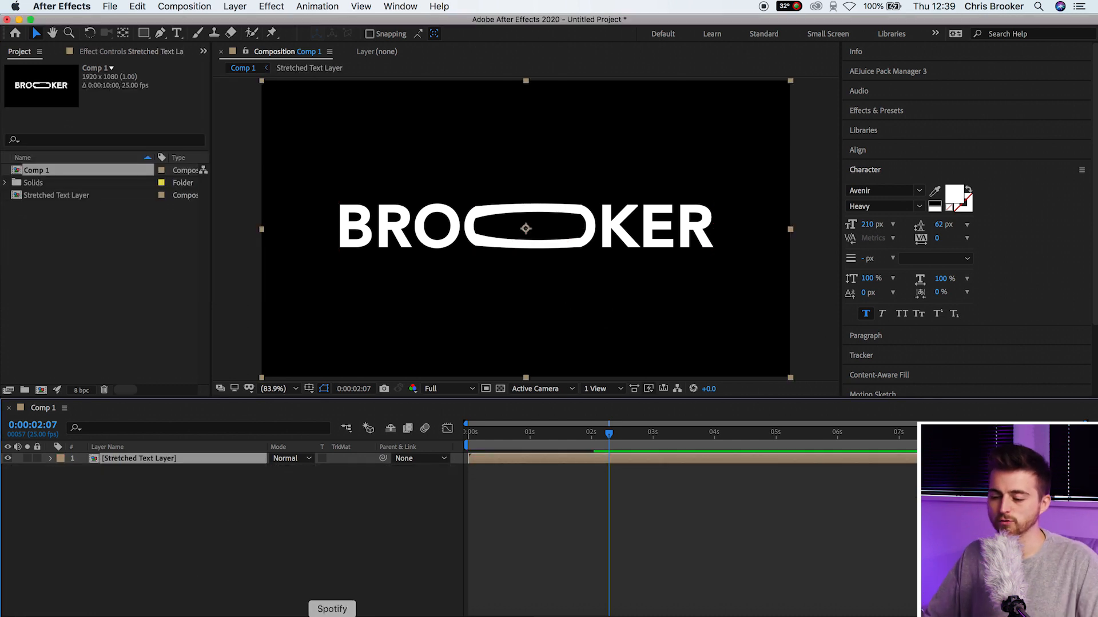
Play the pre-composed stretch animation from the start of the composition to review it.
click(196, 474)
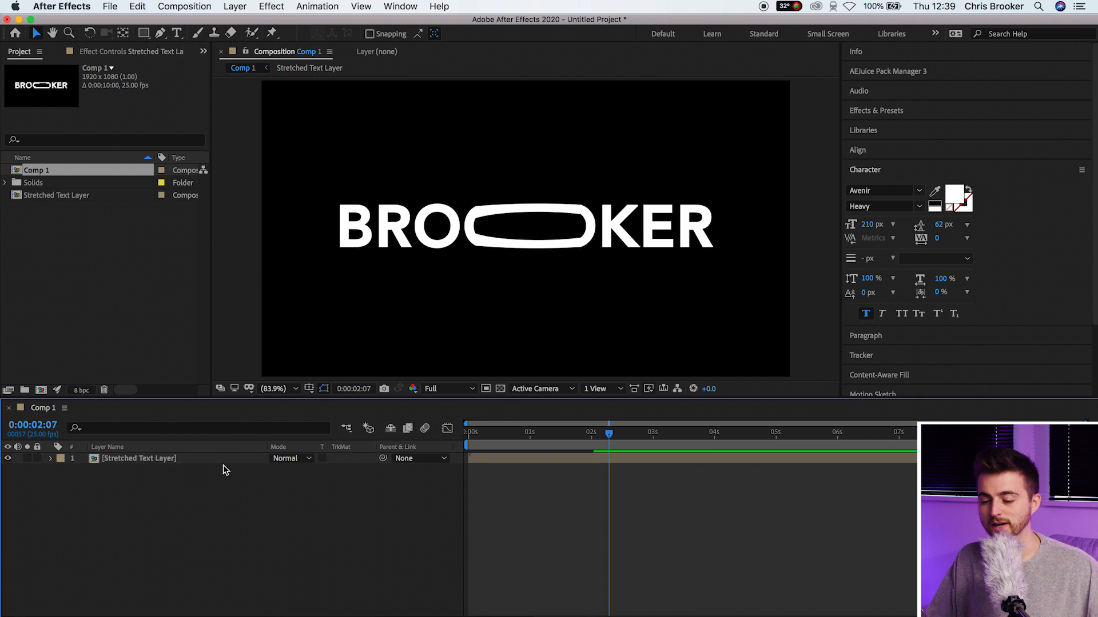
click(239, 460)
key(Home)
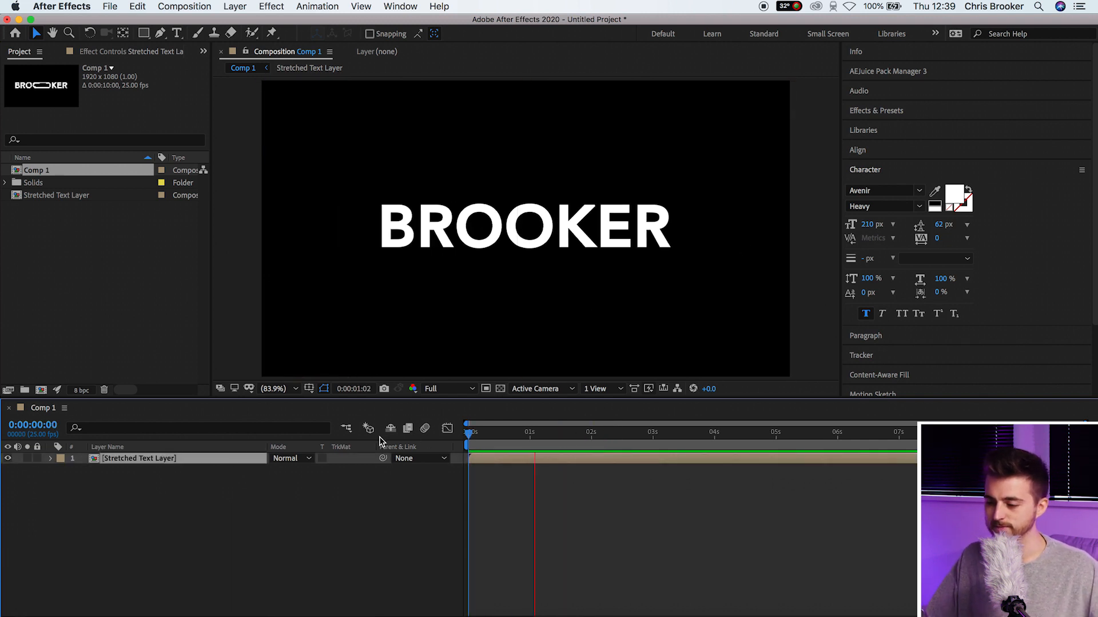
key(space)
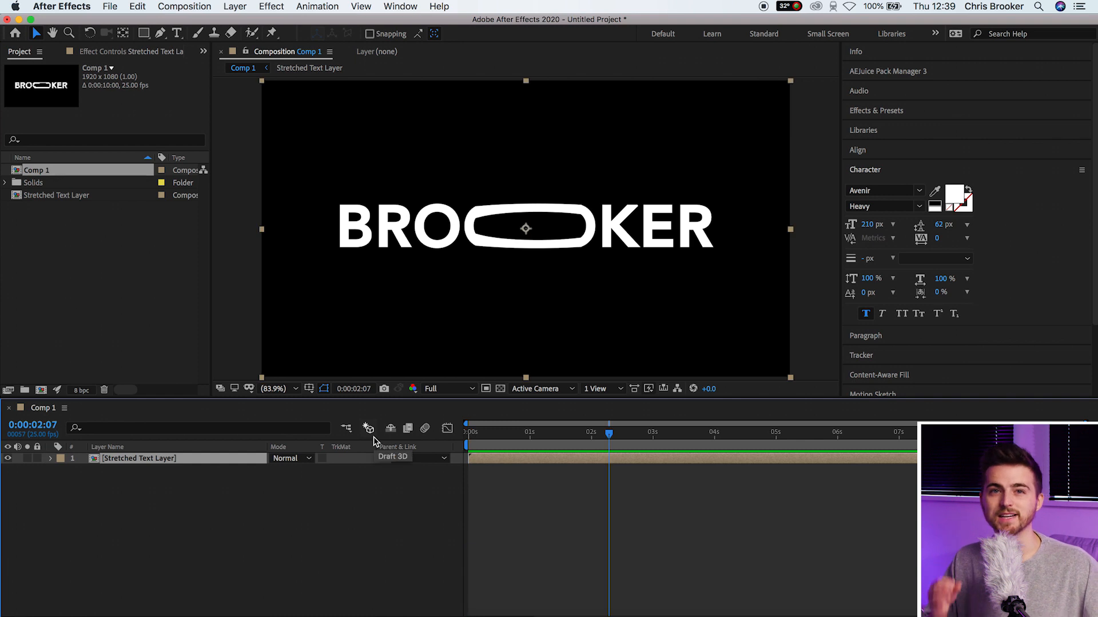